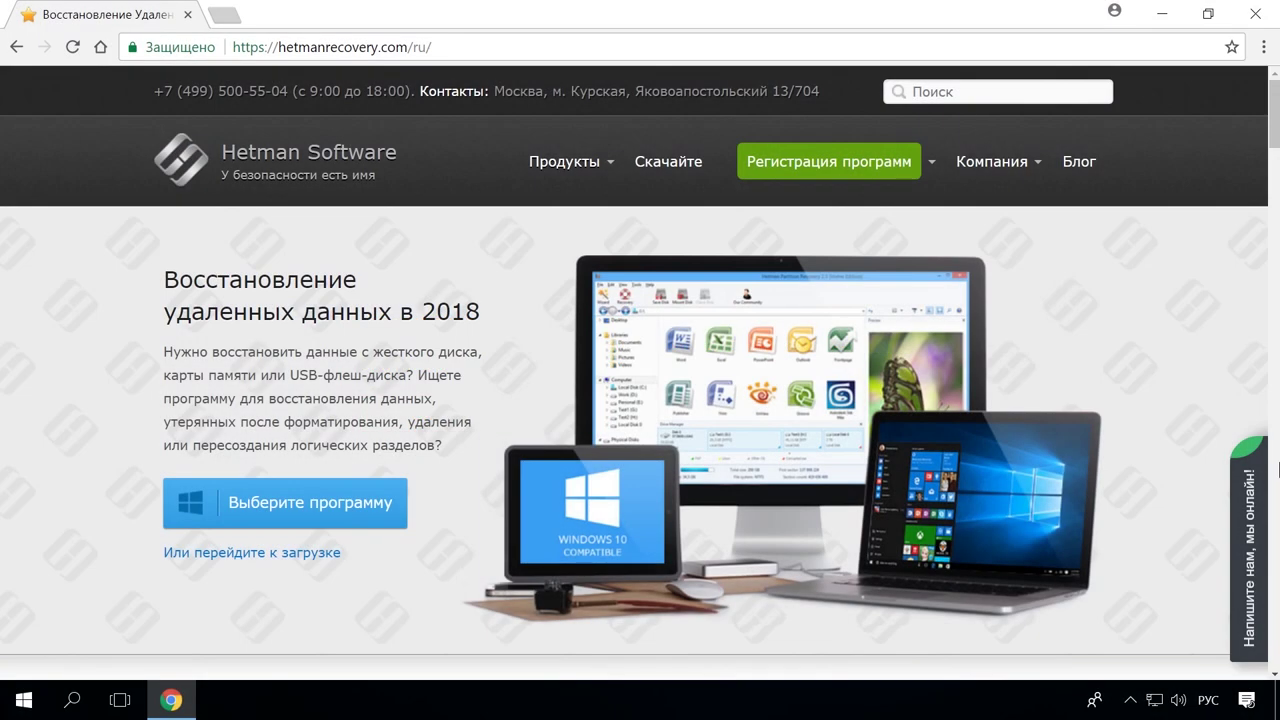
Browse the company's product list, open the Partition Recovery 2.8 page and download the free version
scroll(107, 110, down, 7)
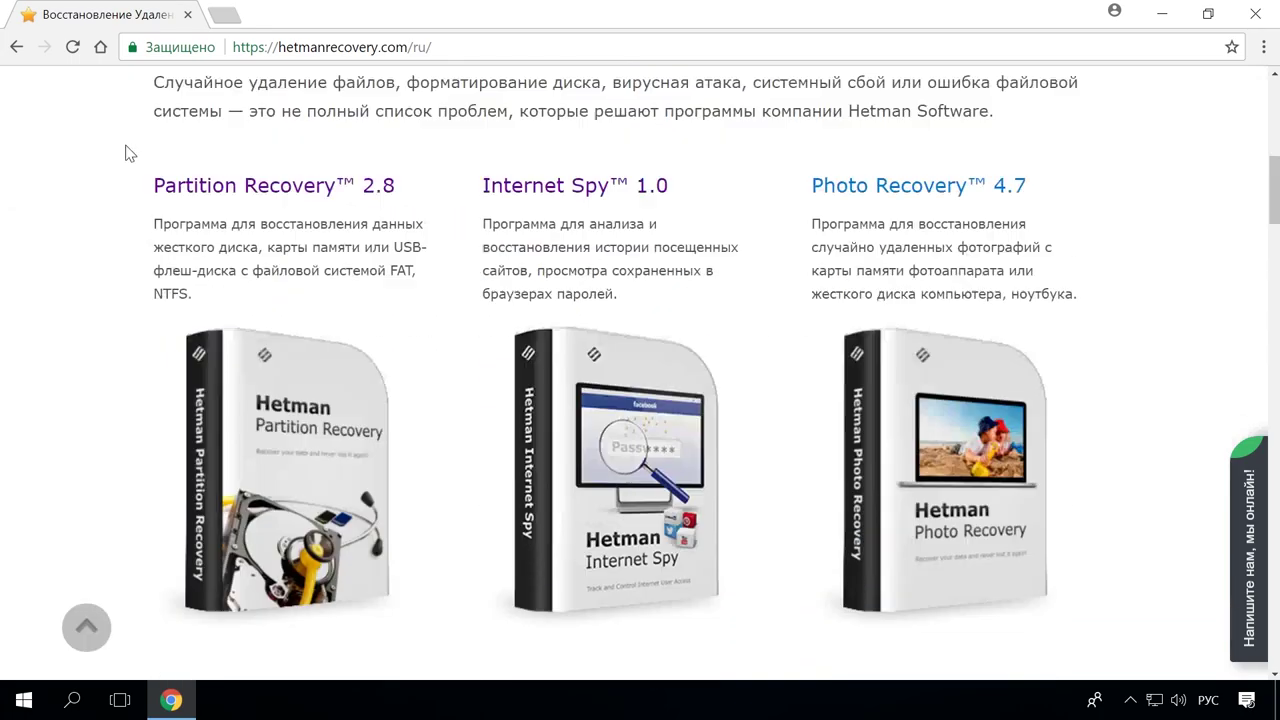
scroll(110, 158, down, 5)
scroll(110, 158, down, 5)
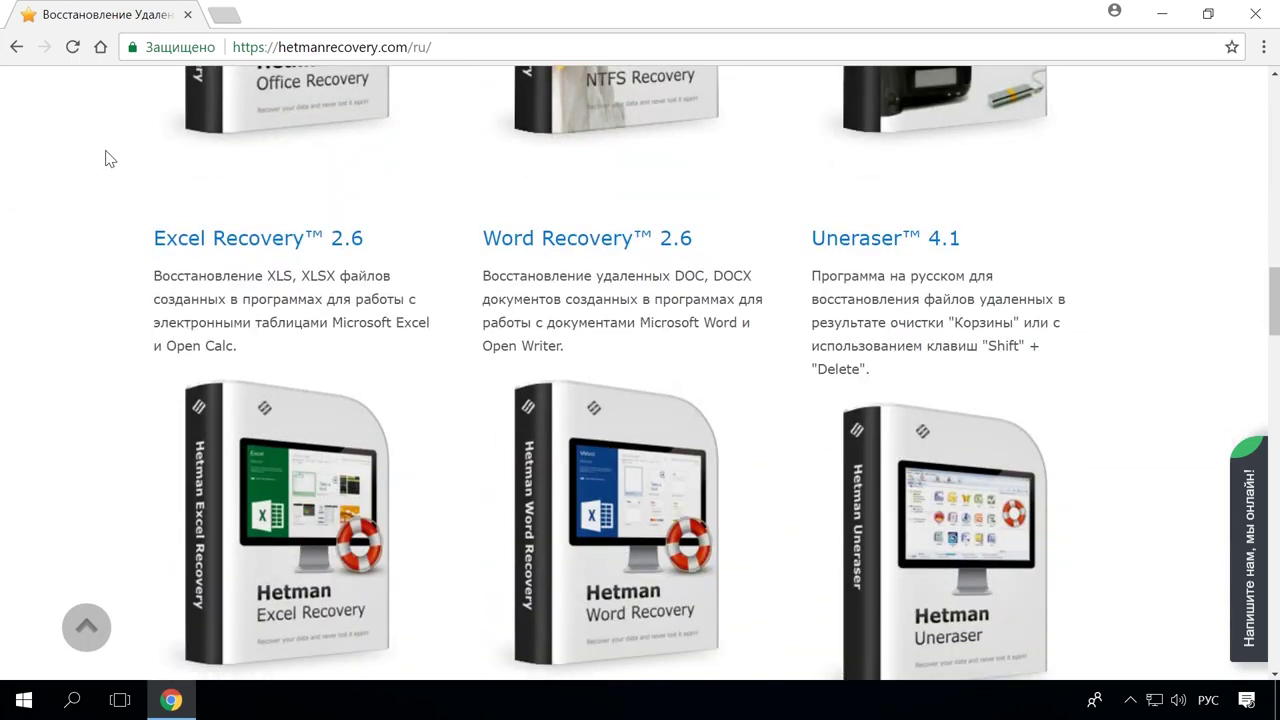
scroll(110, 158, up, 9)
scroll(110, 158, up, 3)
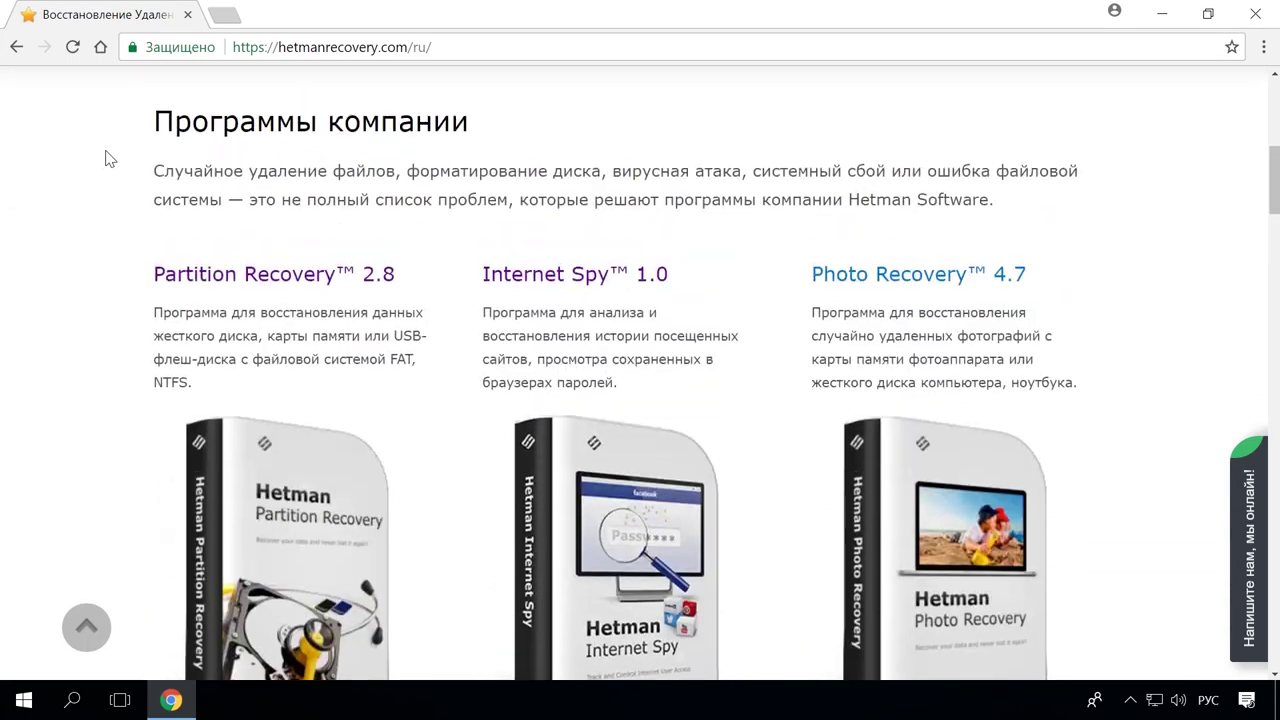
click(370, 273)
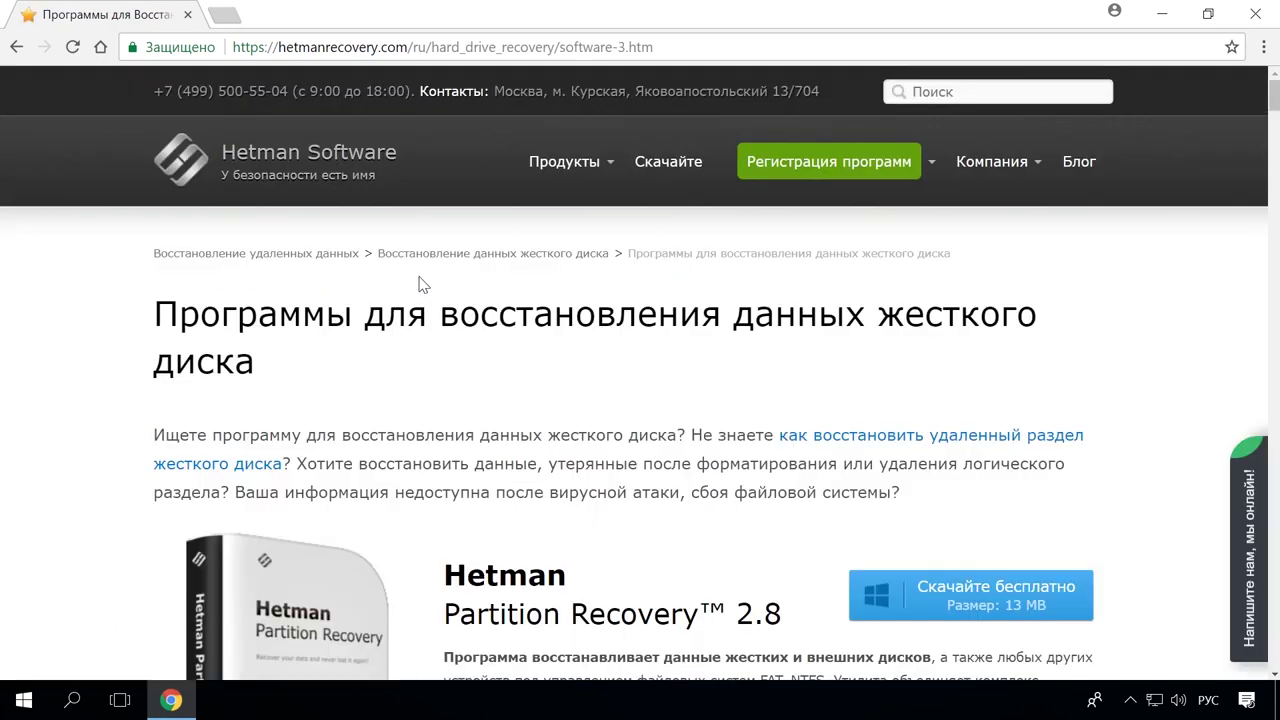
scroll(640, 320, down, 4)
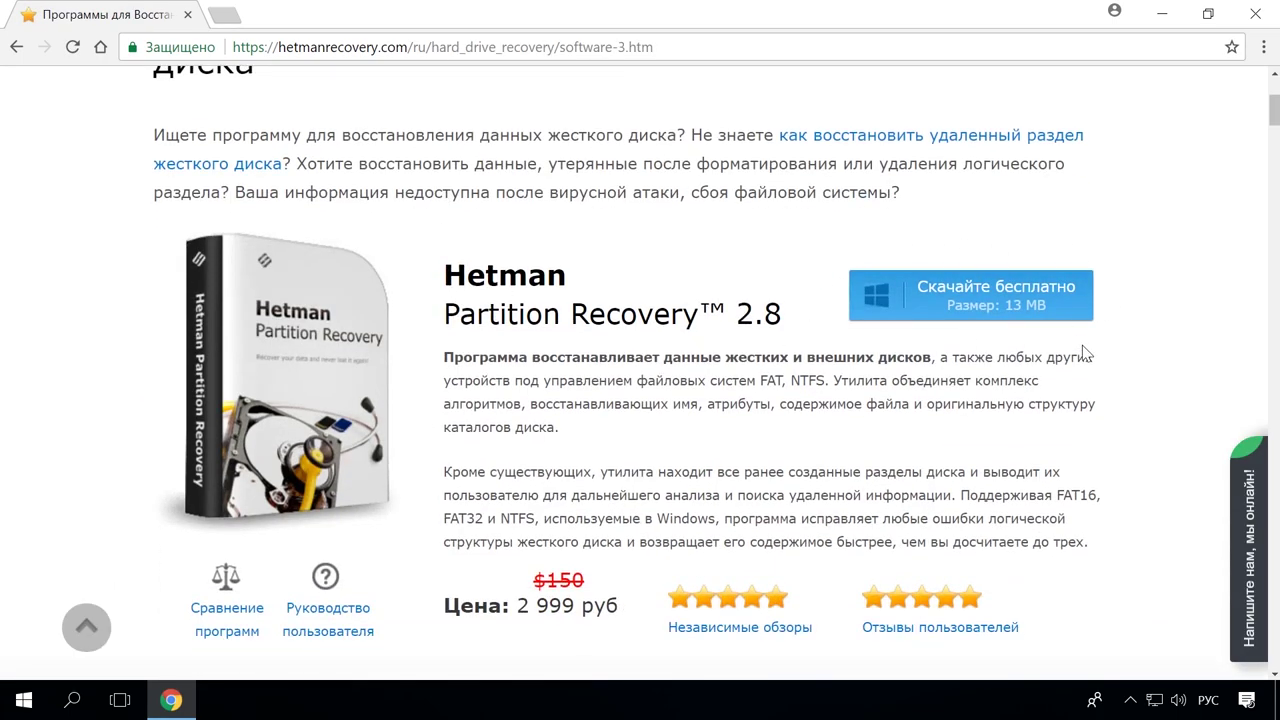
click(1025, 297)
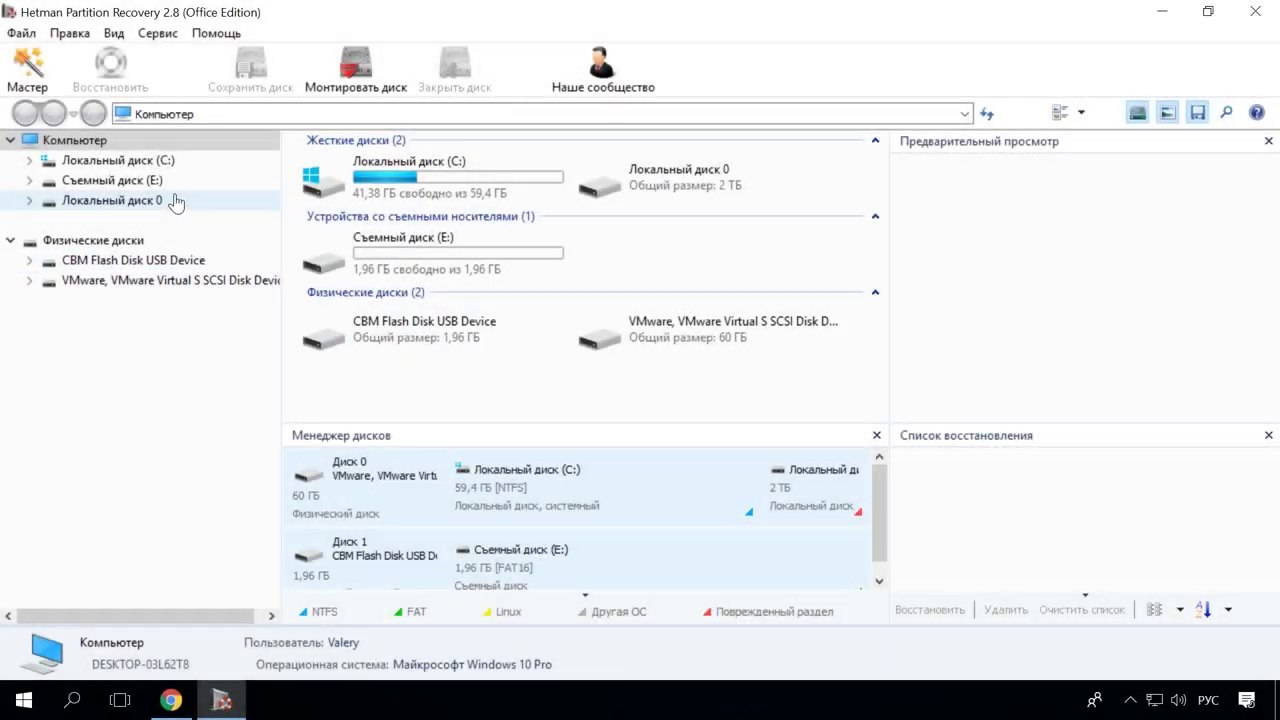
In Hetman Partition Recovery, analyze the removable disk (E:) with the file recovery wizard and close the wizard when finished
double_click(168, 182)
click(772, 540)
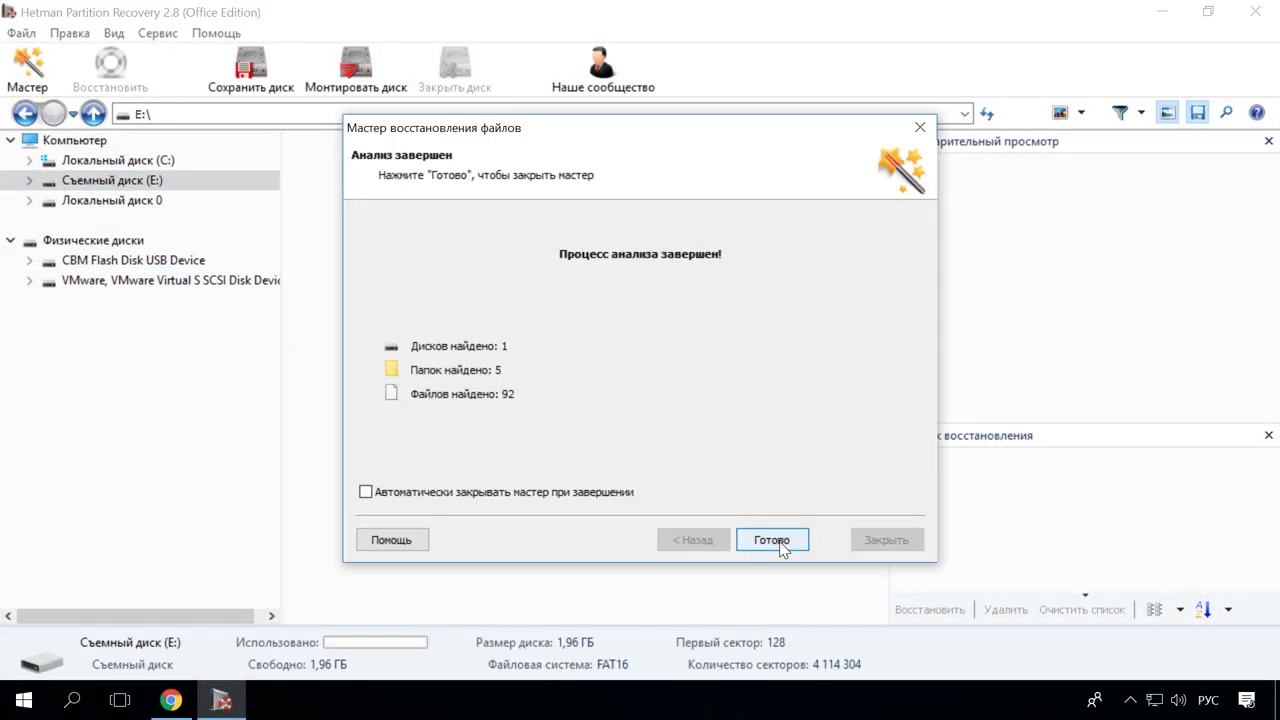
click(775, 537)
Preview the deleted pictures and Word document on drive E:, and pick the CB_Green_AssistVAIOButton image in the Sony folder
click(418, 525)
click(500, 392)
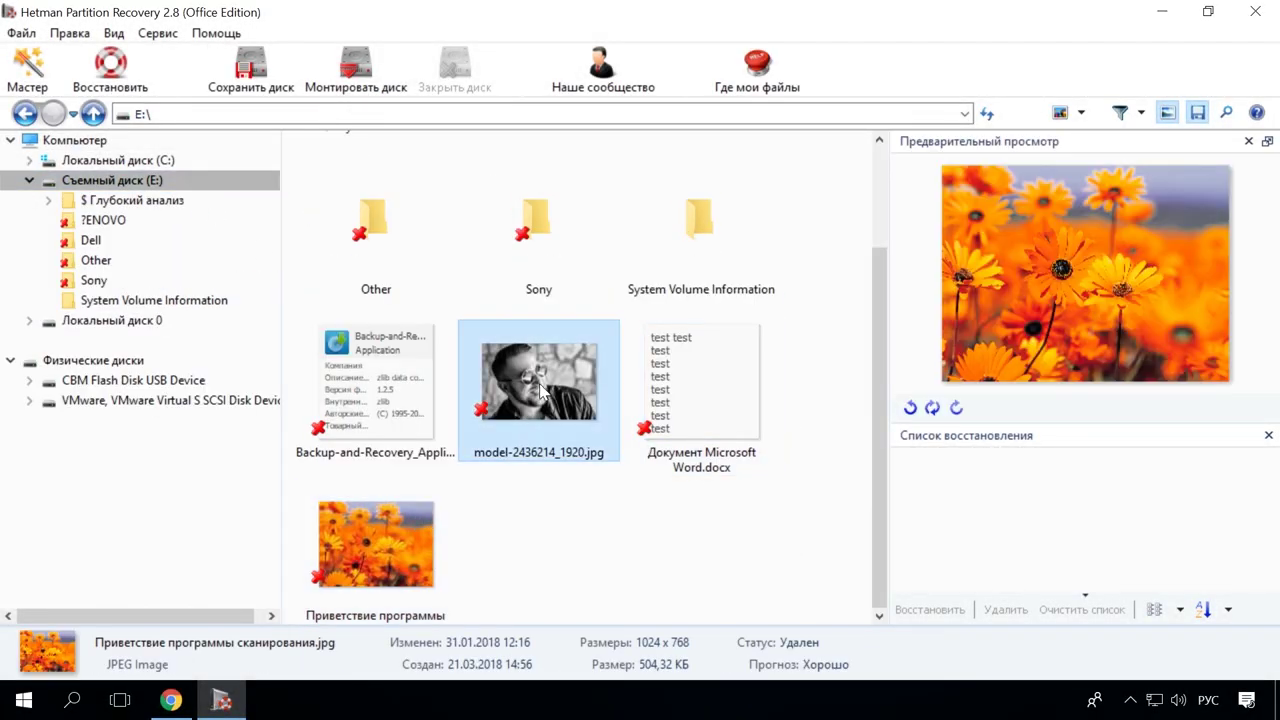
click(712, 400)
click(118, 282)
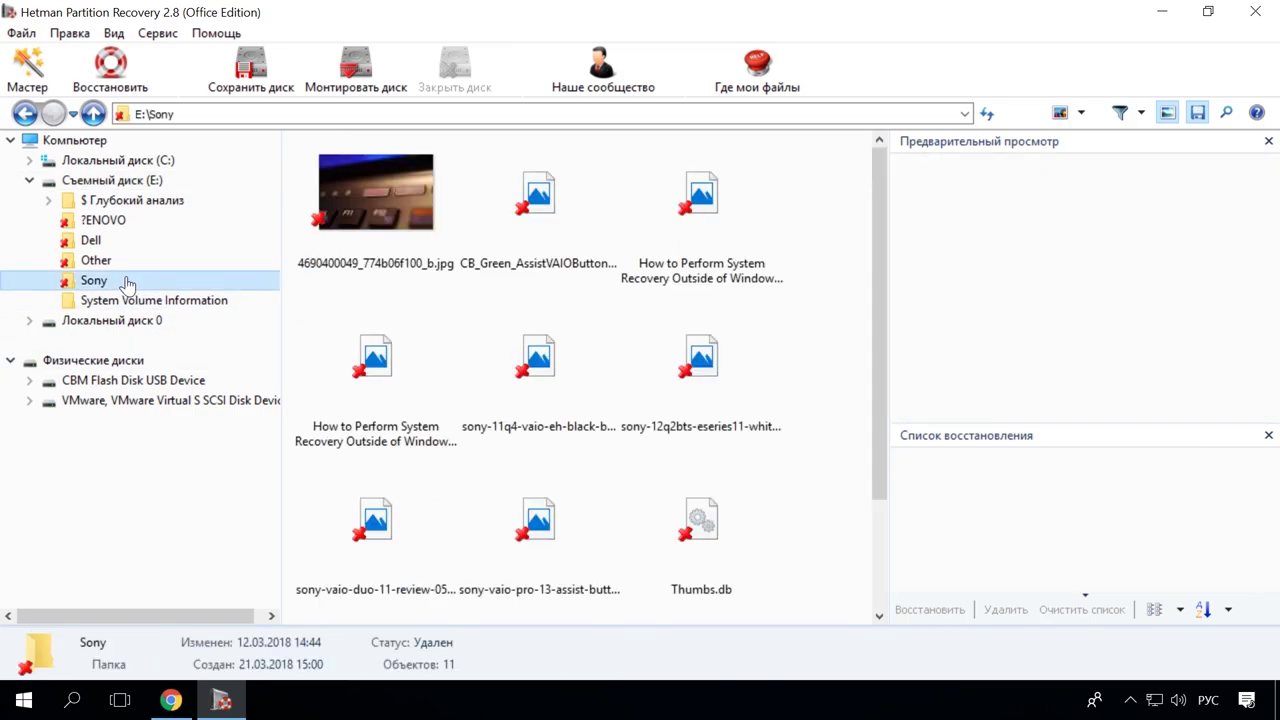
click(530, 232)
right_click(530, 232)
click(600, 233)
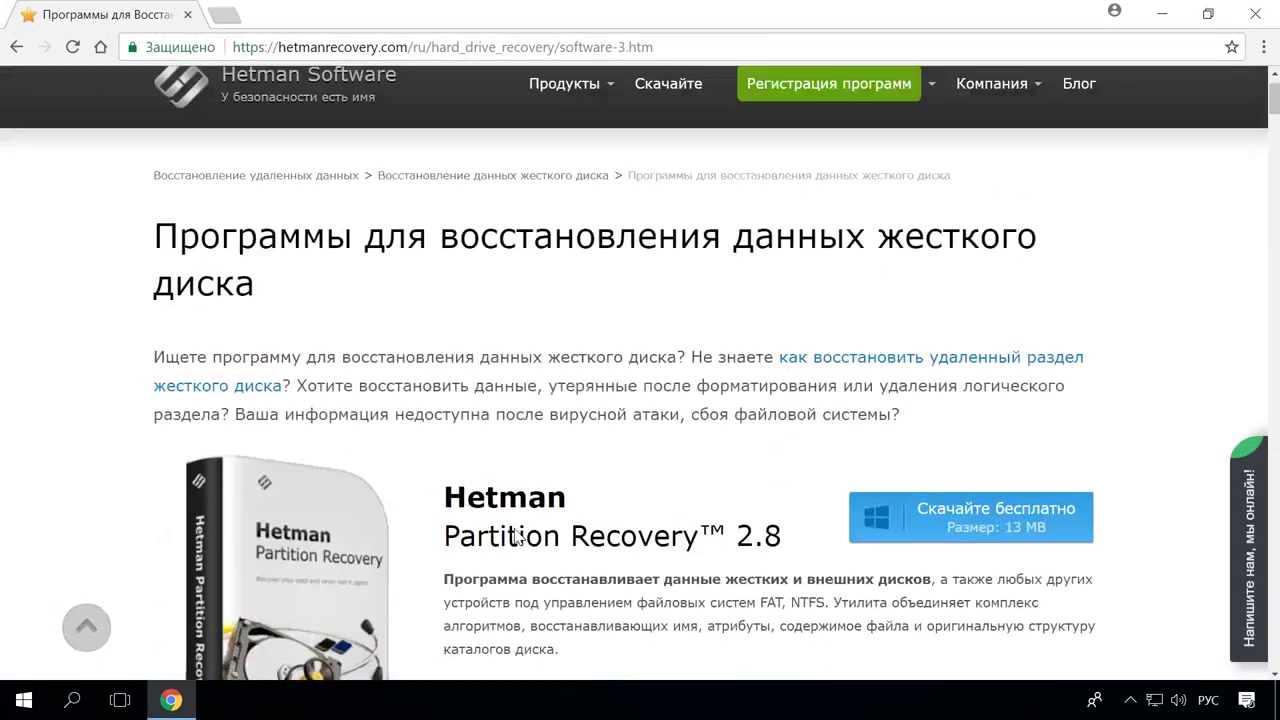
Switch to Chrome, open the Hetman Software blog and look through its list of articles
scroll(519, 539, up, 1)
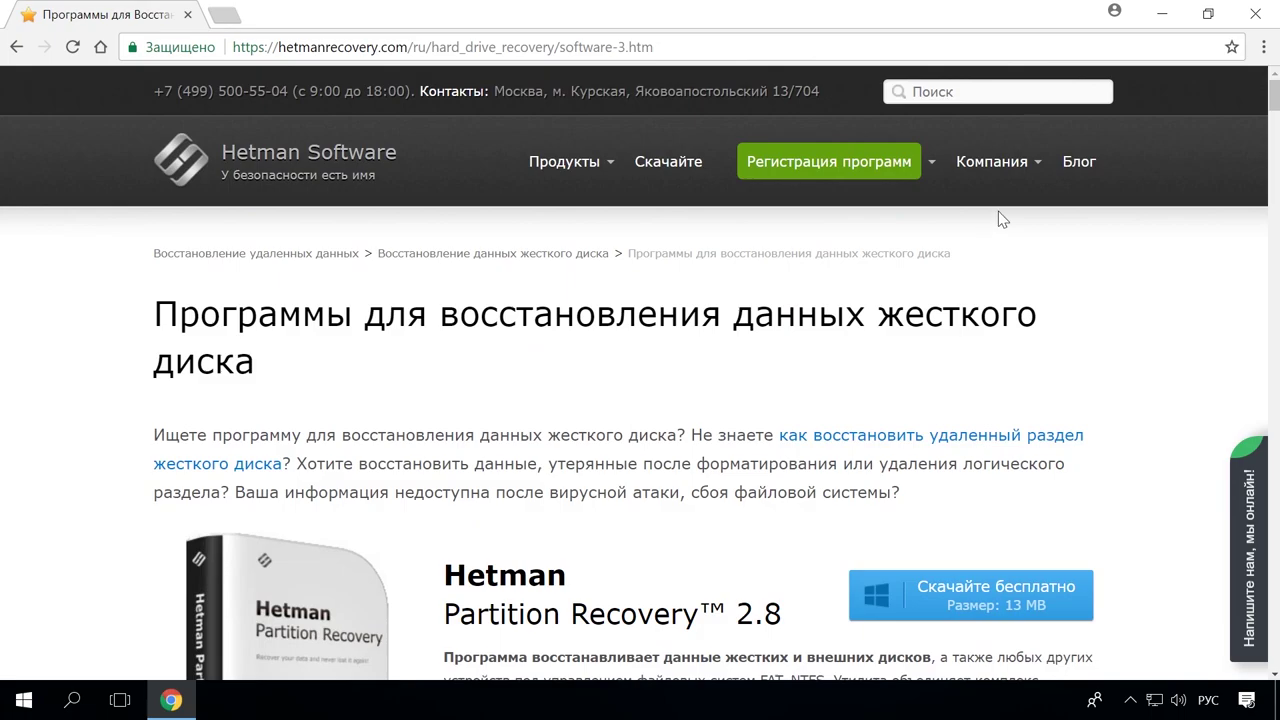
click(1075, 161)
scroll(1062, 310, down, 3)
scroll(1062, 310, down, 10)
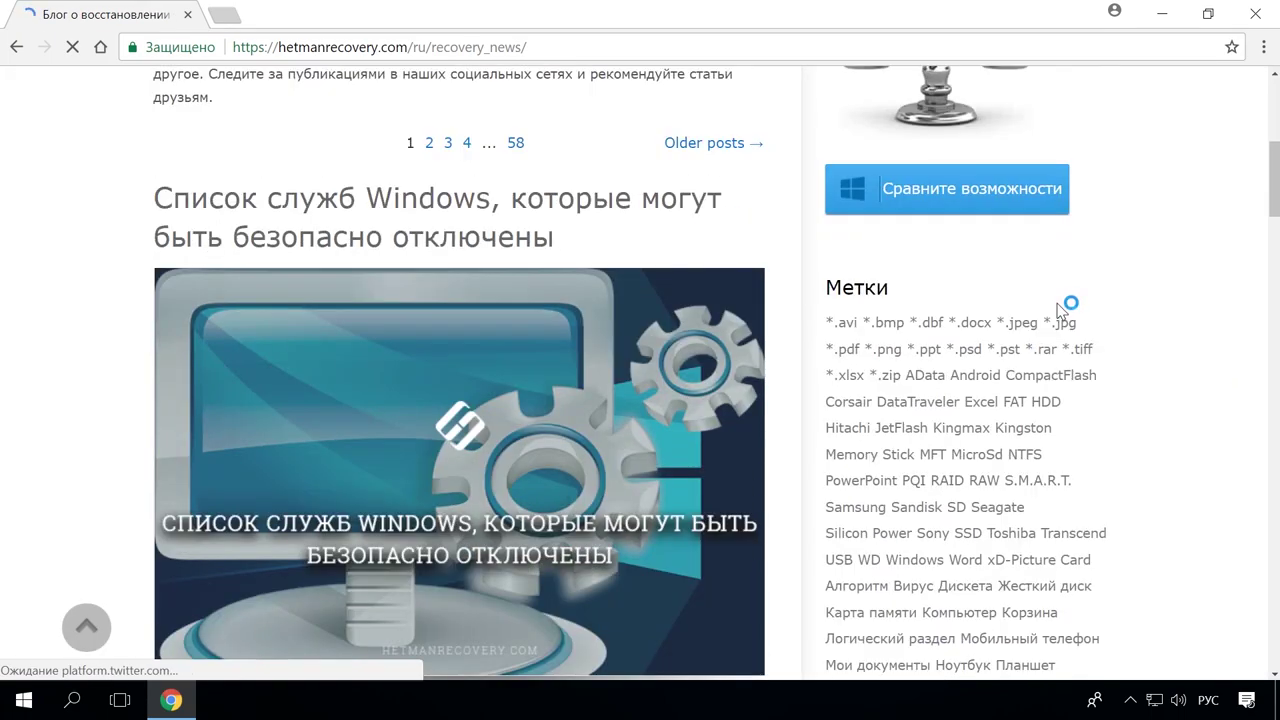
scroll(1061, 312, down, 7)
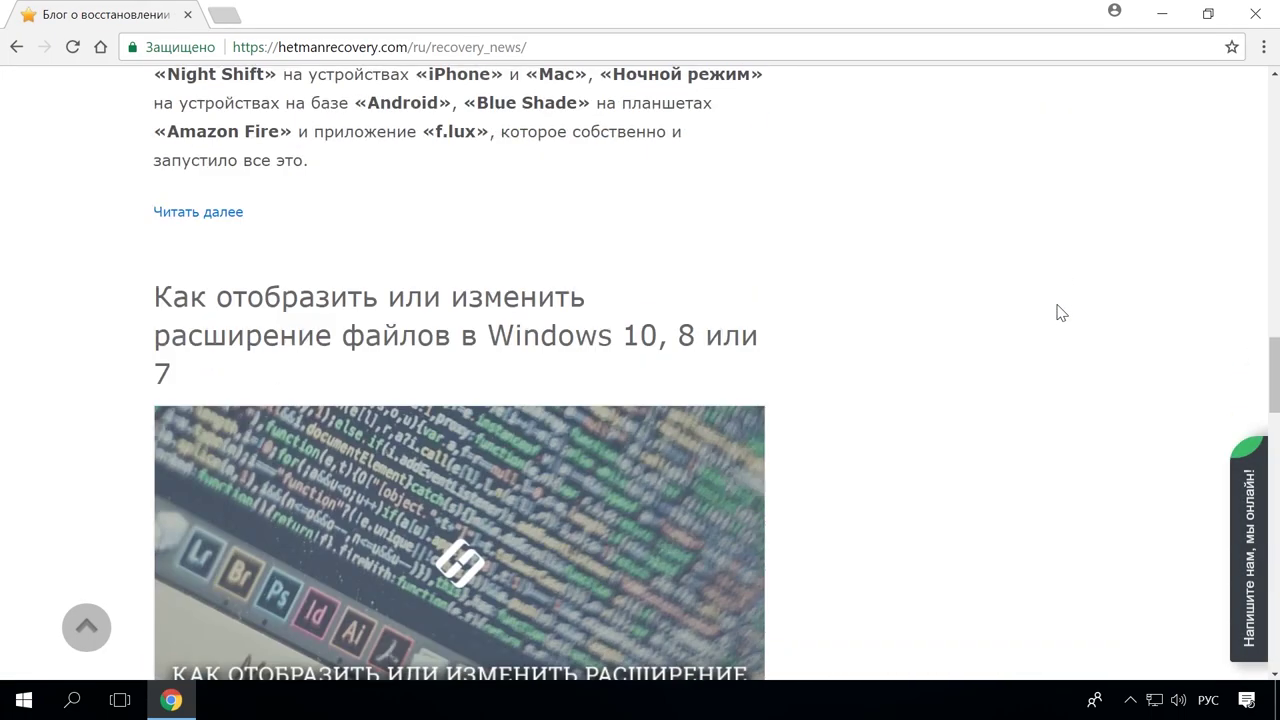
scroll(1061, 312, down, 8)
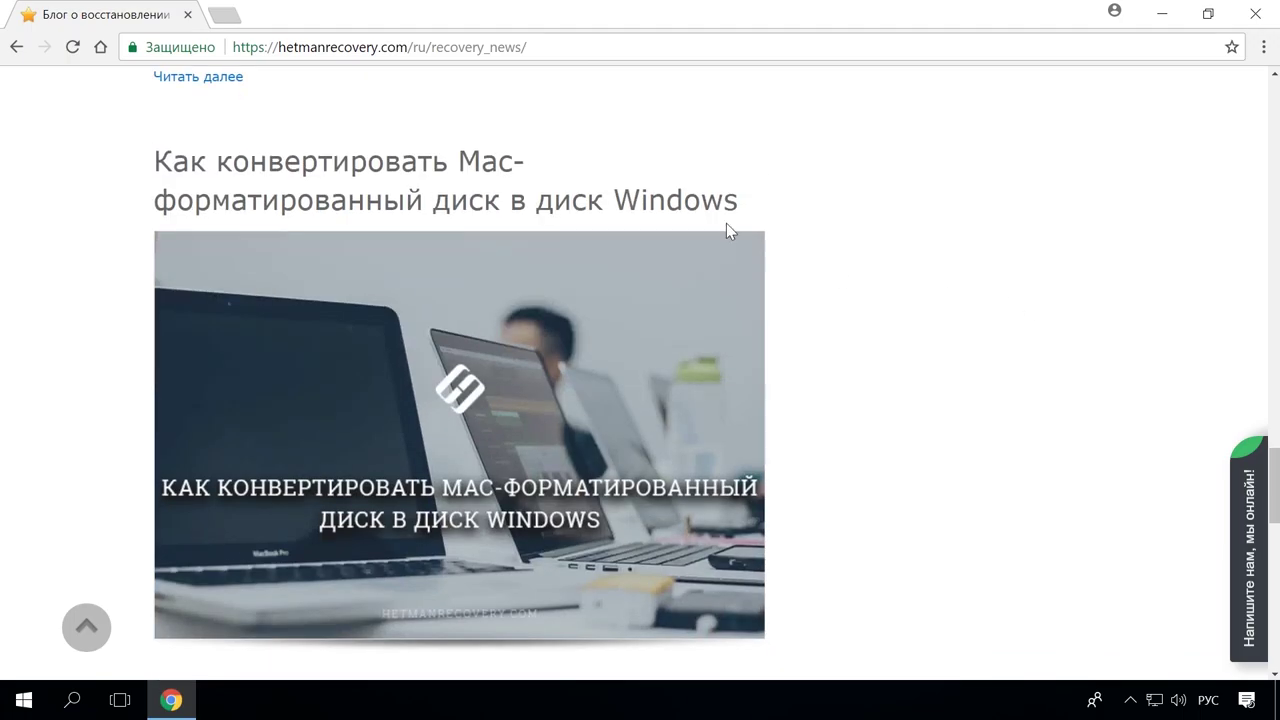
Open the blog article on converting a Mac-formatted disk to a Windows disk and read through its instructions
click(689, 207)
scroll(738, 268, down, 15)
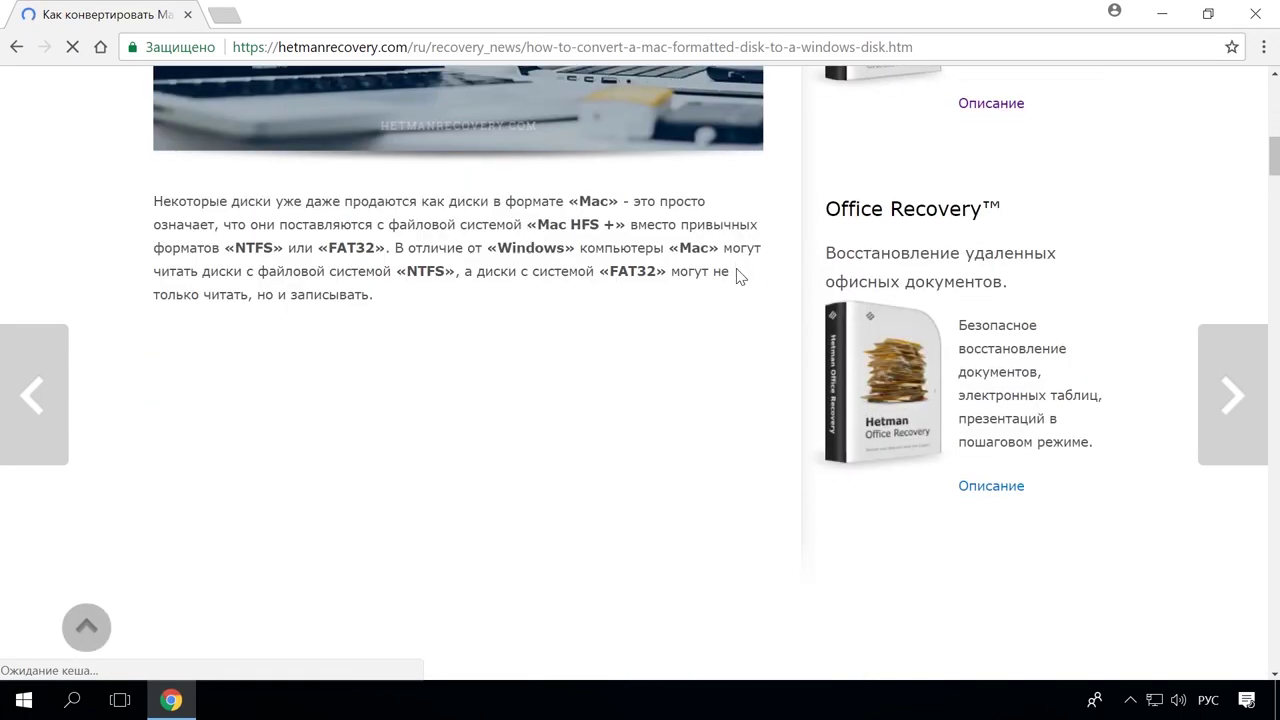
scroll(741, 272, down, 11)
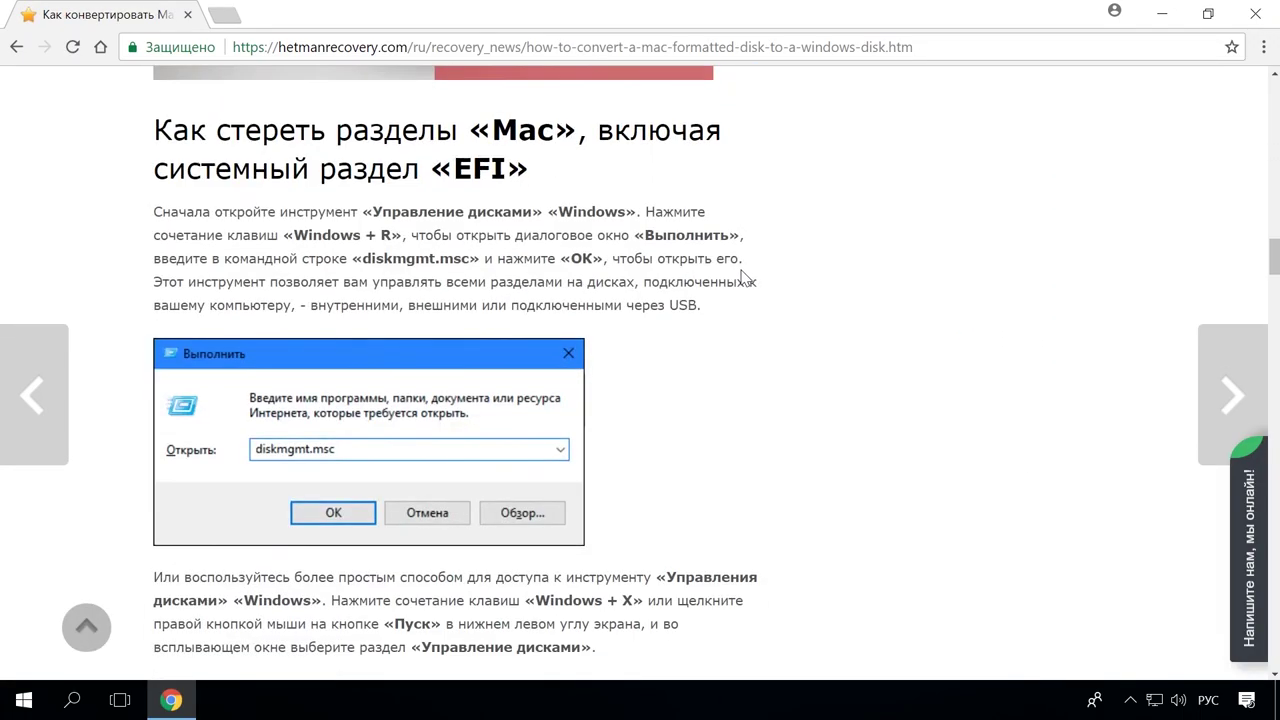
Open the website's online support chat and enter the message "Здравствуйте"
click(1236, 541)
text(Здравствуйте)
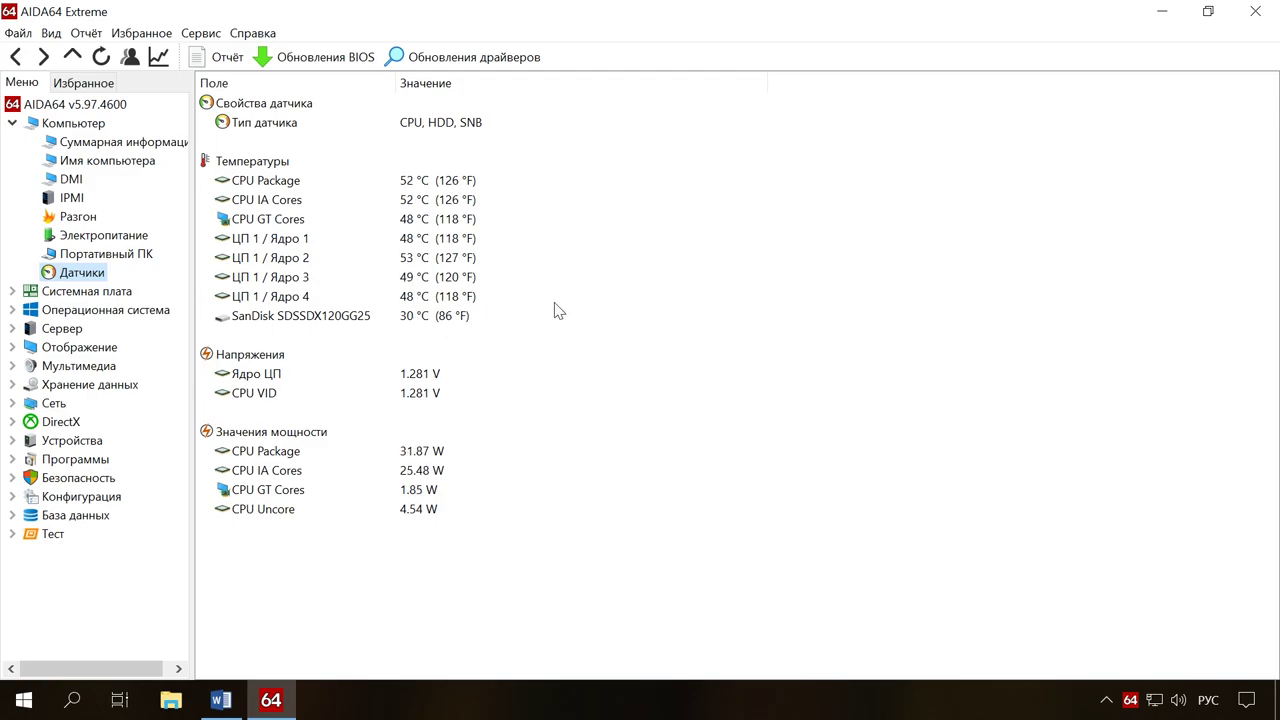
Close AIDA64 and open the active hours setting of Windows Update in Windows Settings
click(1238, 12)
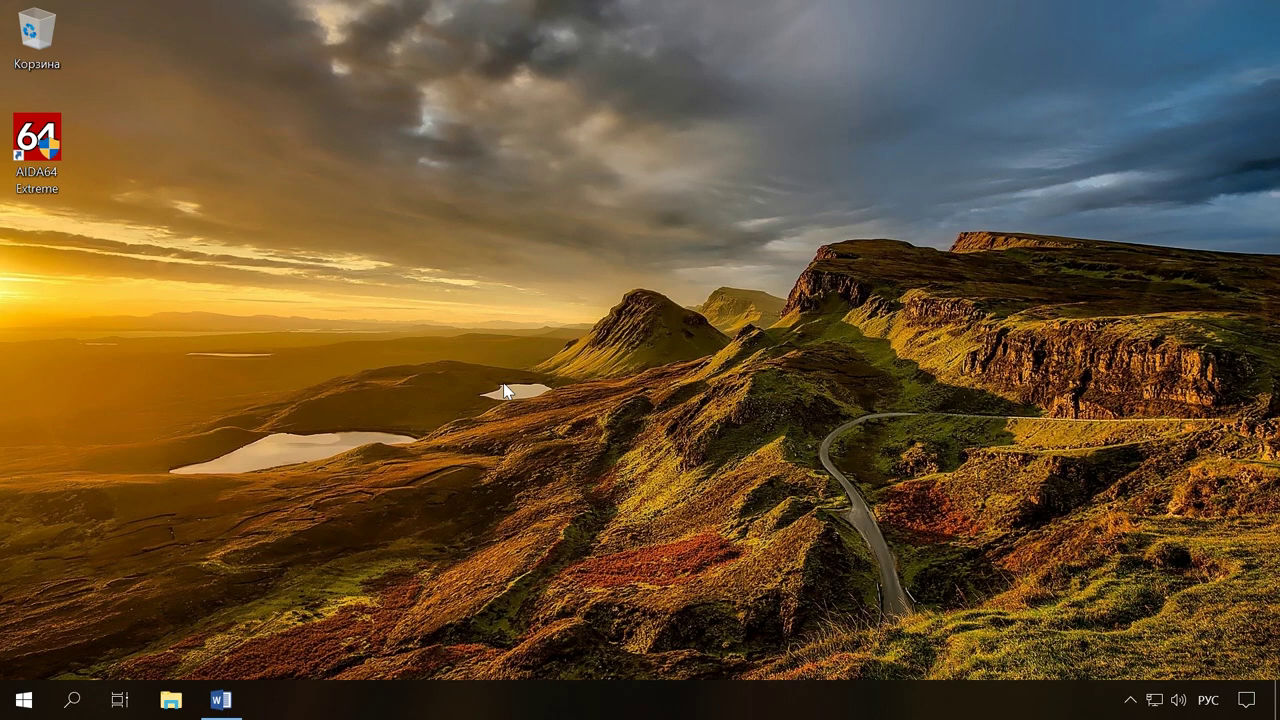
click(24, 700)
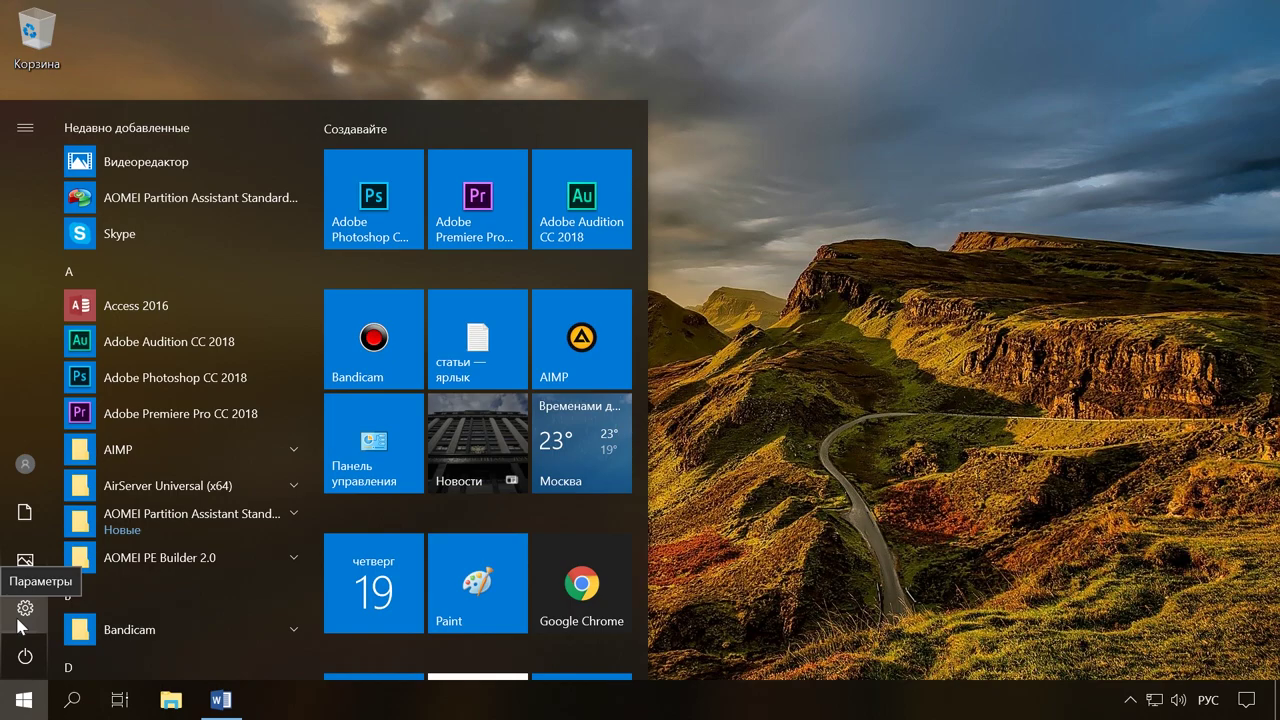
click(24, 608)
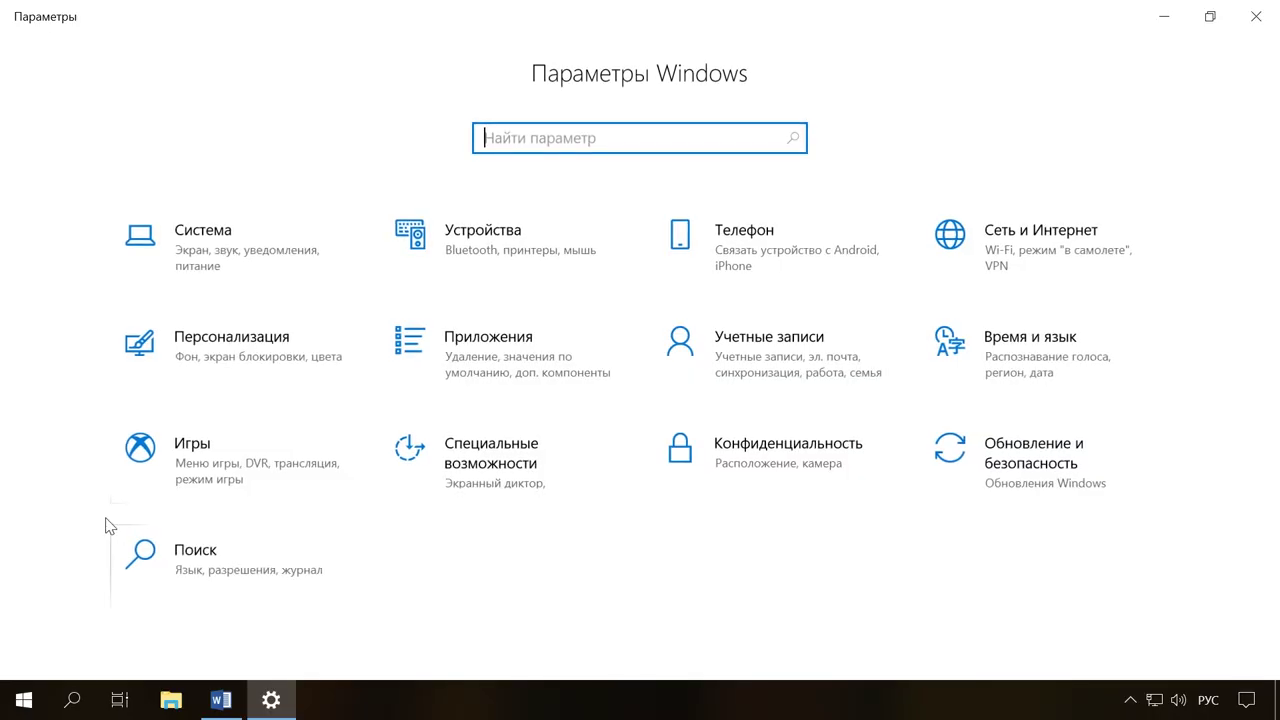
click(1056, 470)
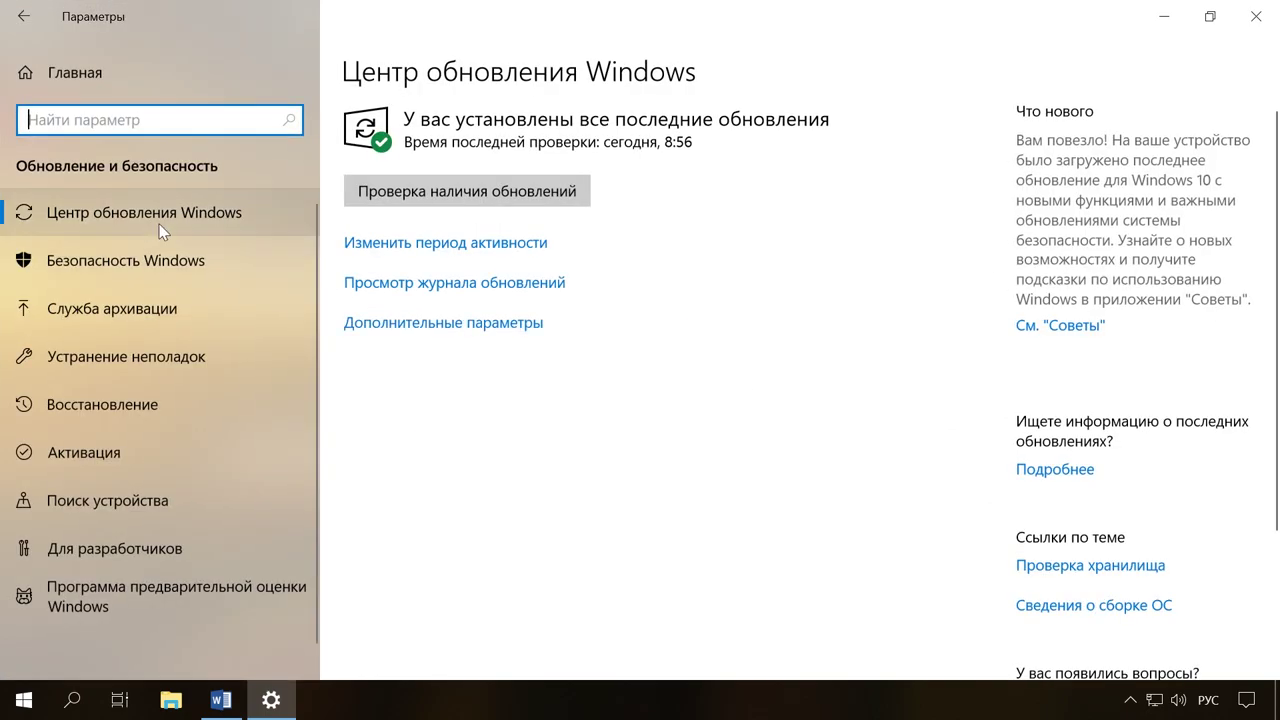
click(180, 223)
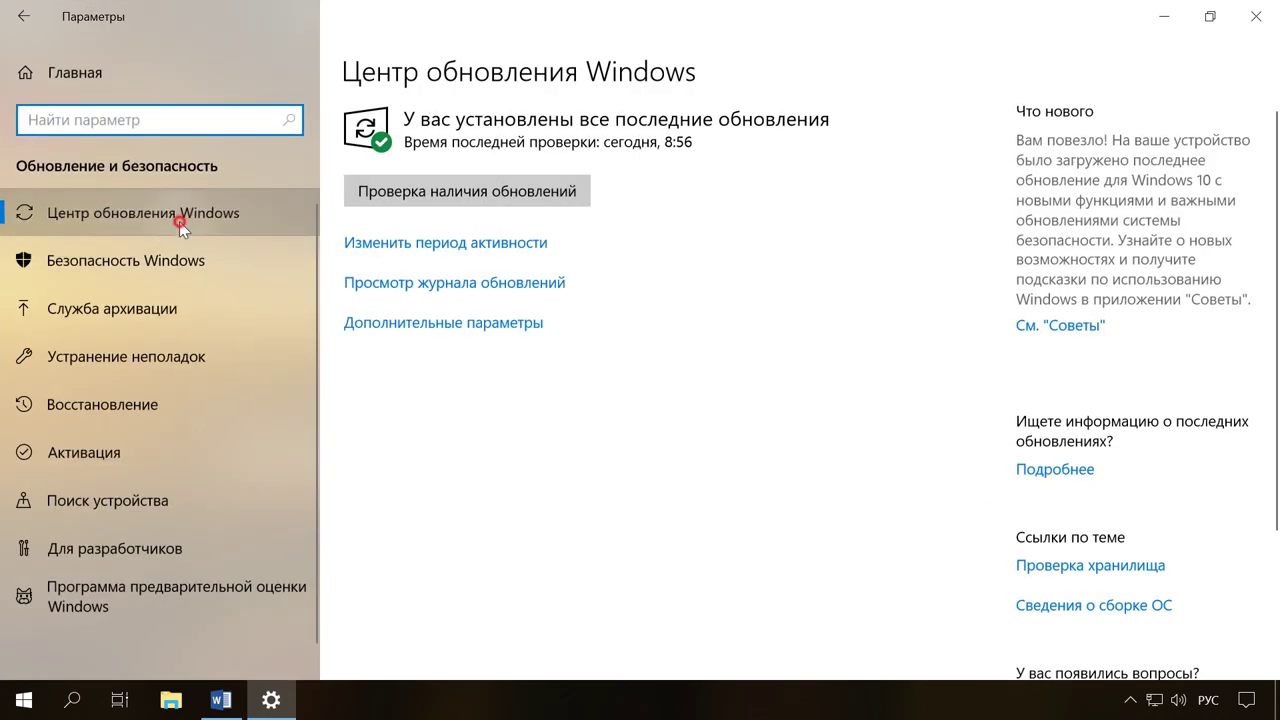
click(497, 258)
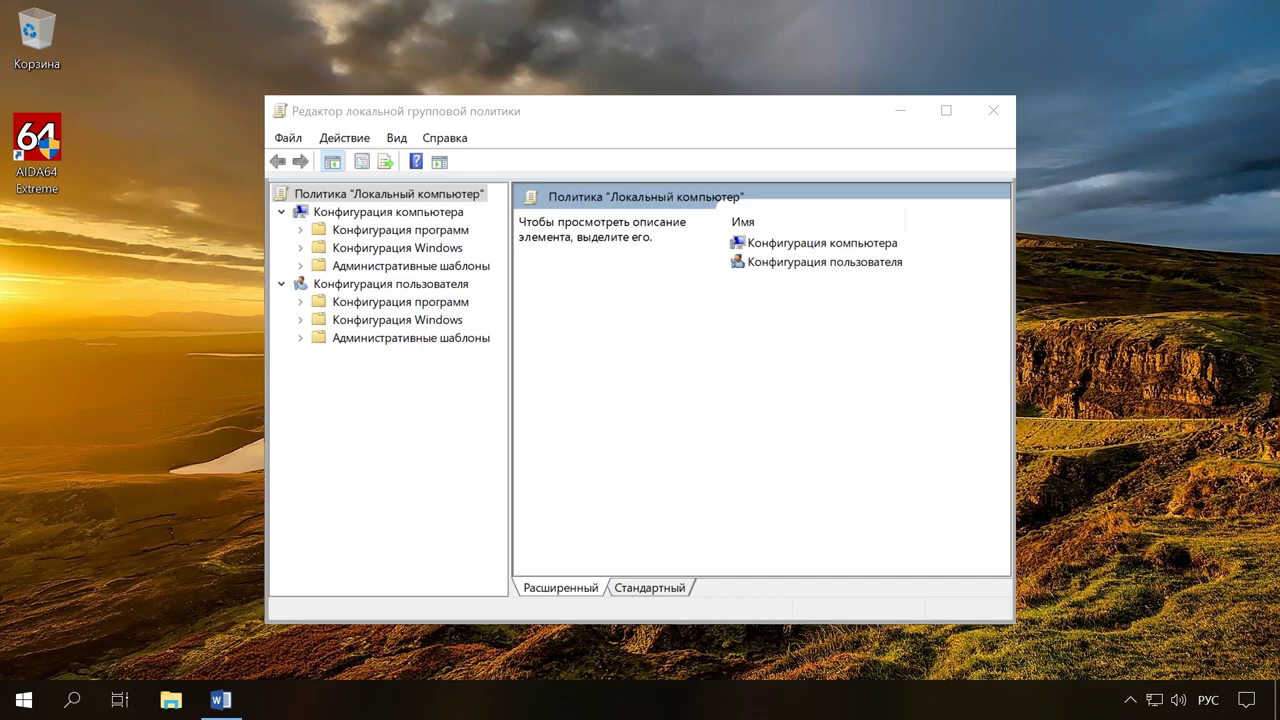
Run gpedit.msc to open the Local Group Policy Editor and maximize its window
key(alt+F4)
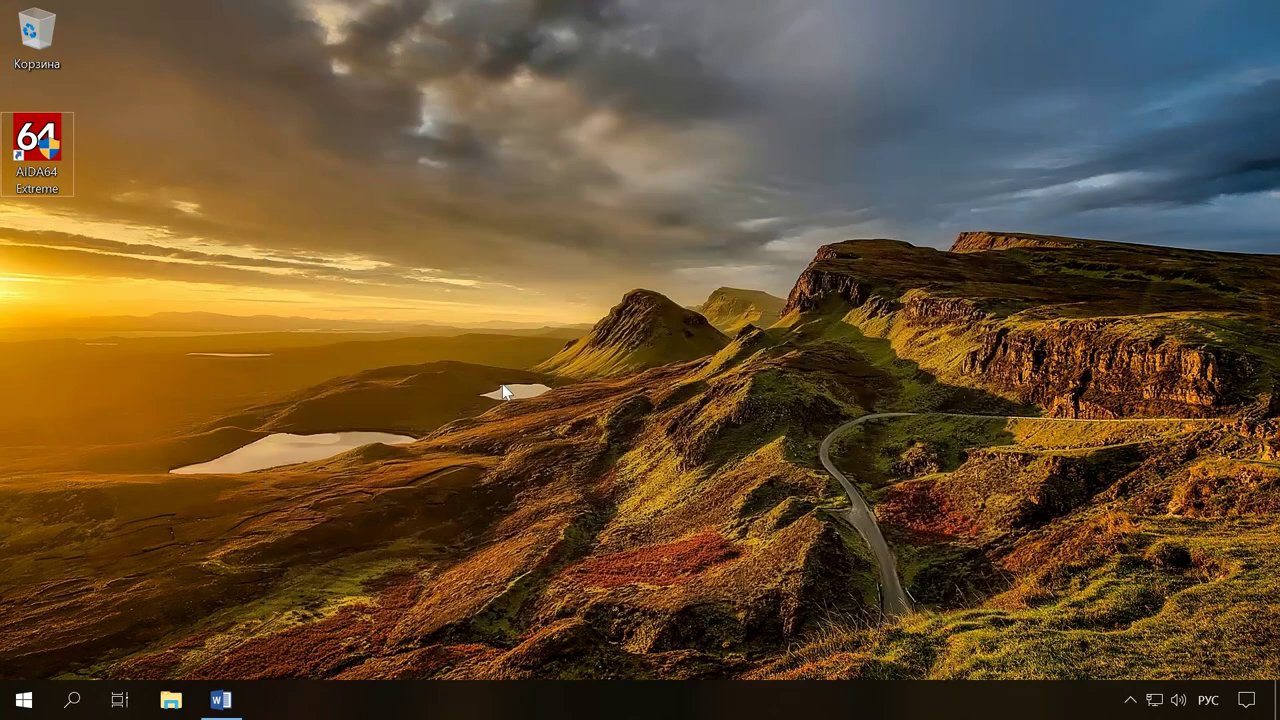
key(super+r)
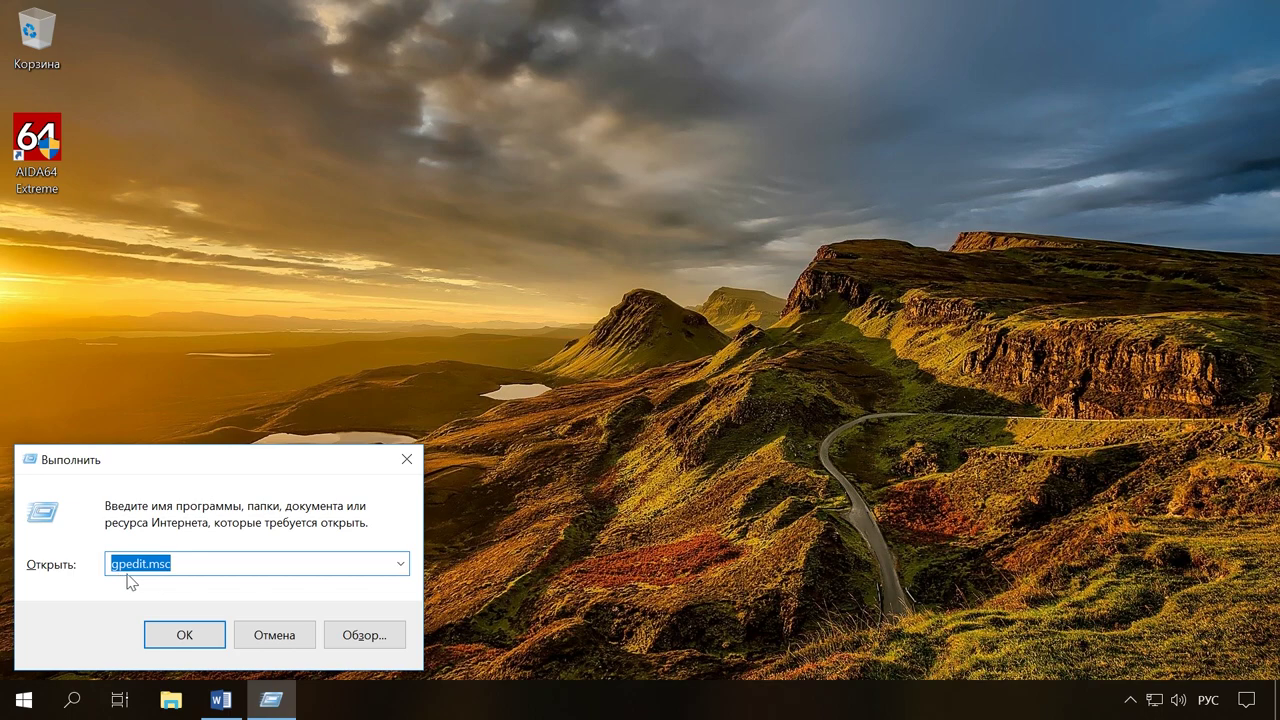
click(187, 633)
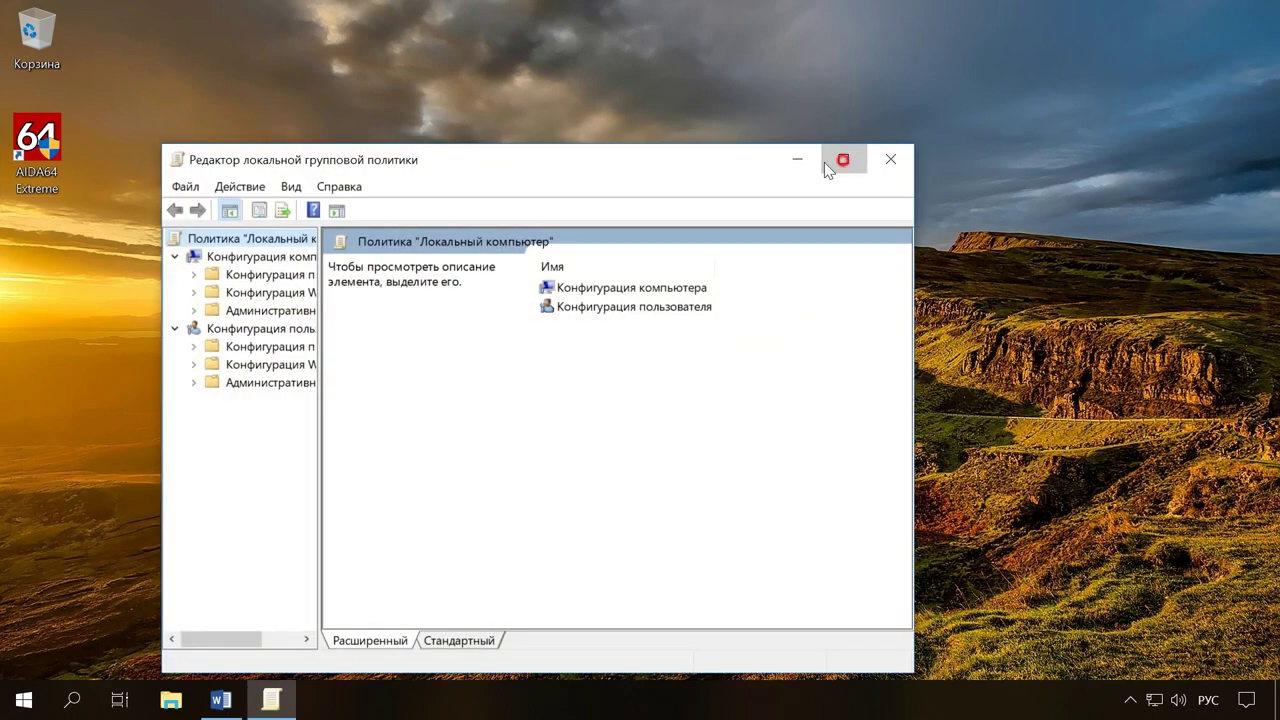
click(843, 160)
Widen the policy tree and open Конфигурация компьютера > Административные шаблоны > Компоненты Windows > Центр обновления Windows
click(108, 104)
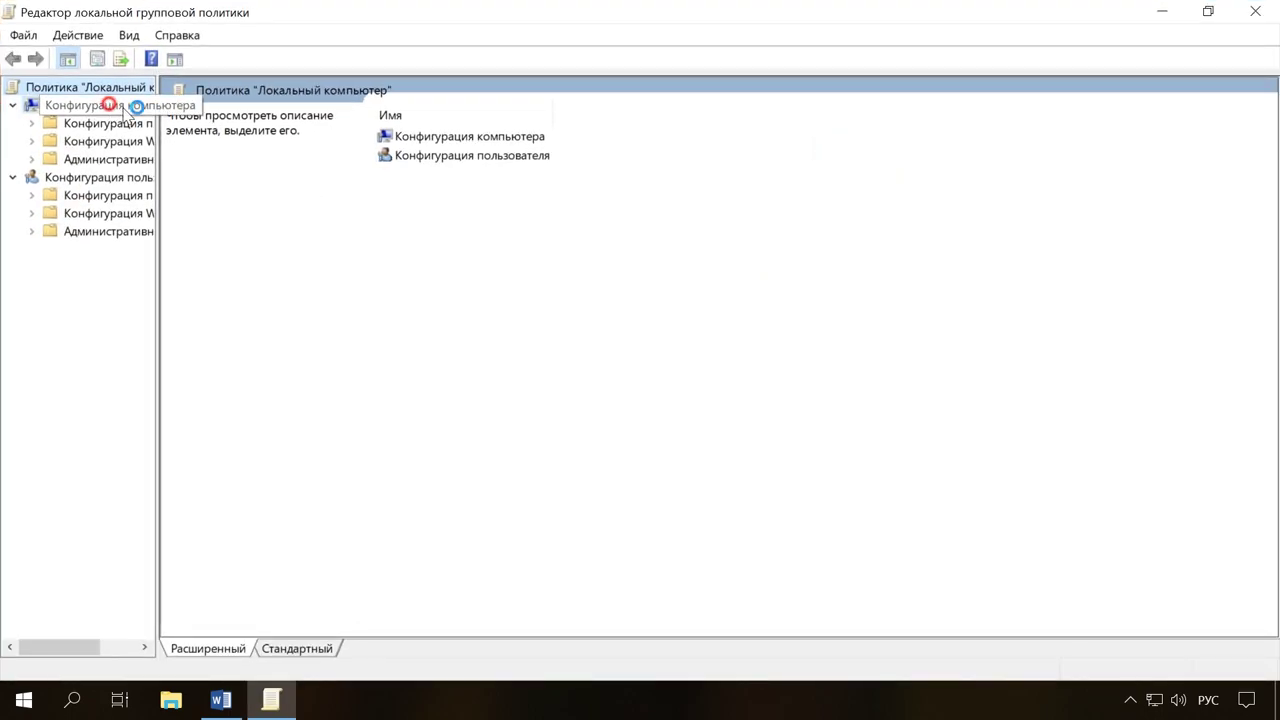
drag(157, 145, 245, 147)
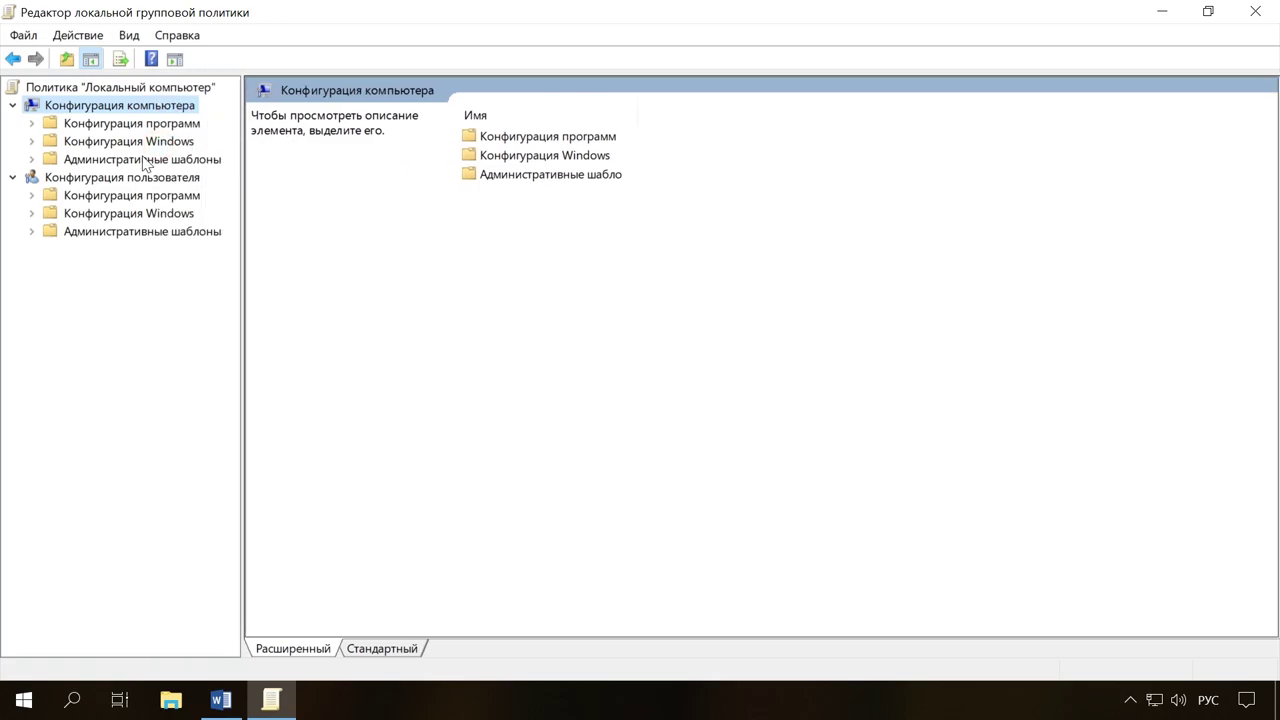
click(135, 162)
double_click(557, 136)
scroll(631, 534, down, 6)
scroll(631, 534, down, 6)
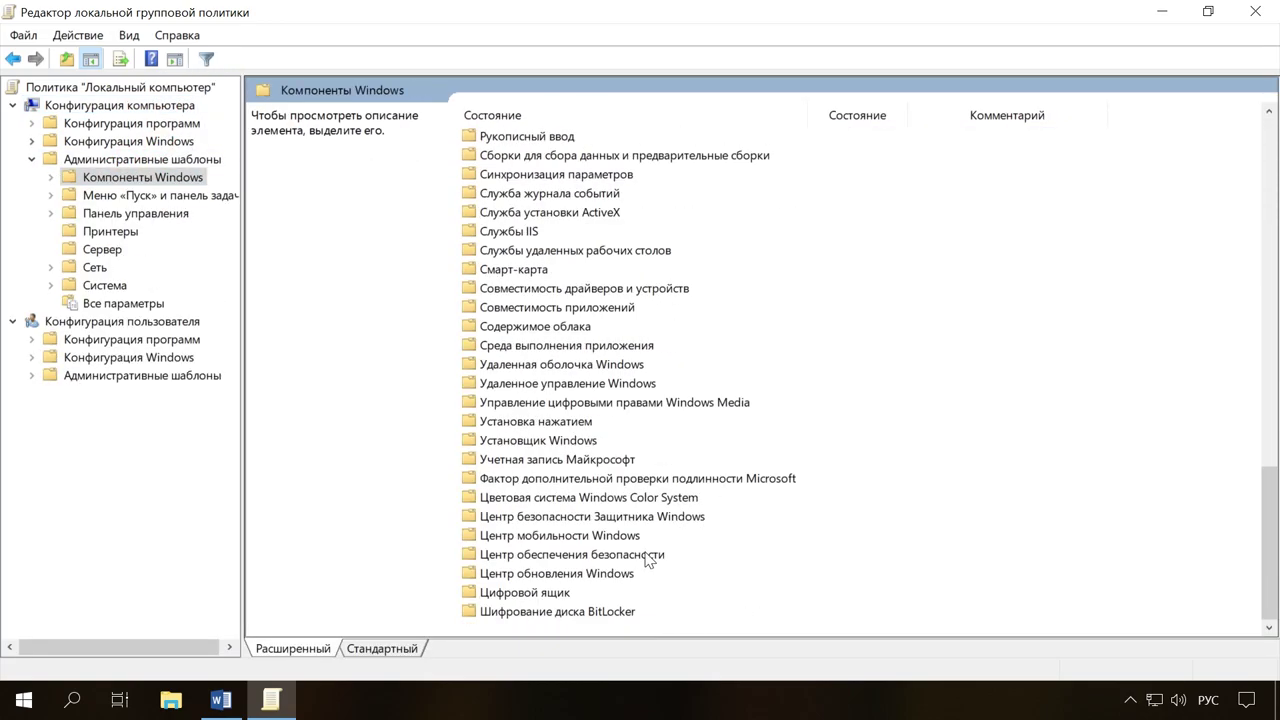
double_click(582, 568)
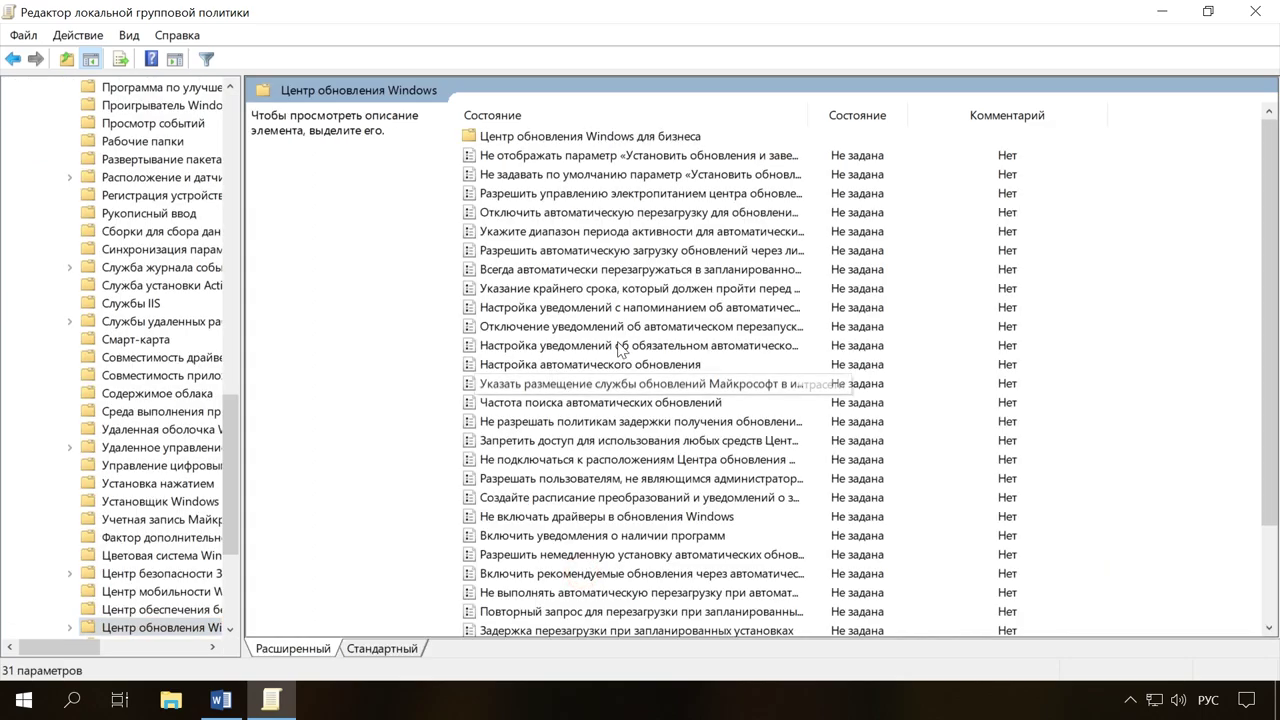
Sort the policies by name and enable "Не выполнять автоматическую перезагрузку при автоматической установке обновлений, если в системе работают пользователи"
click(603, 117)
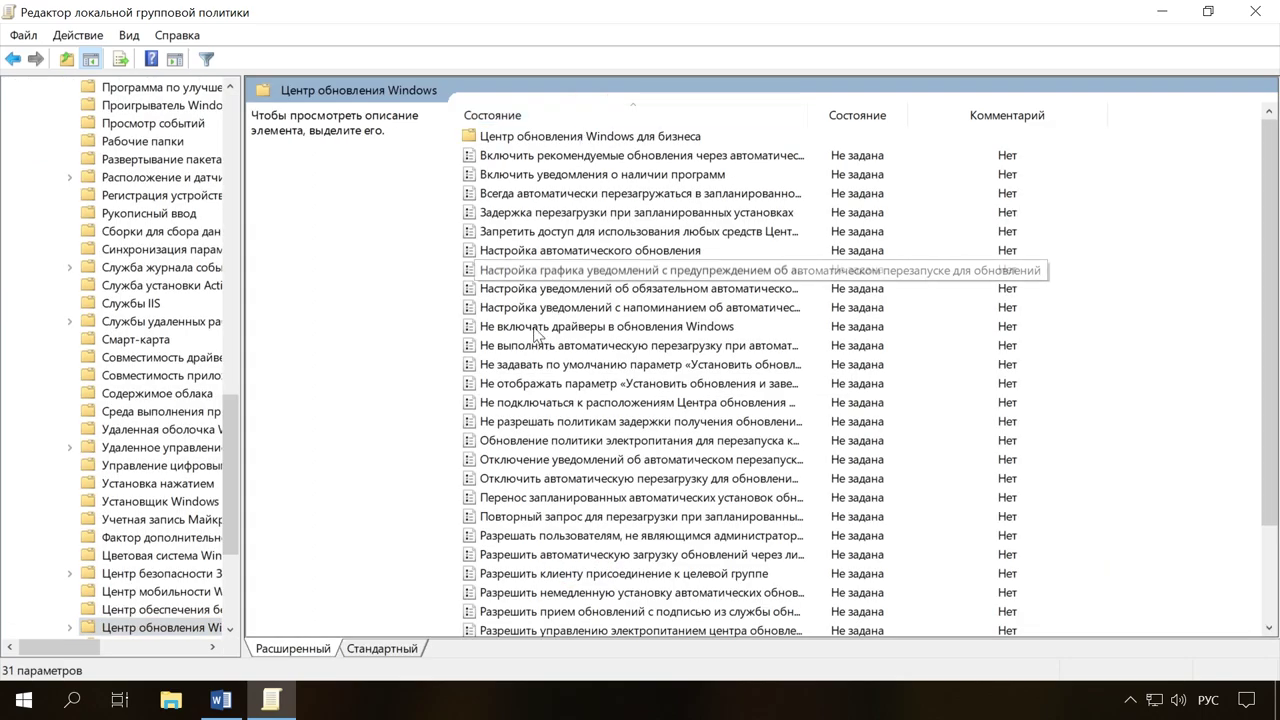
click(745, 358)
double_click(712, 342)
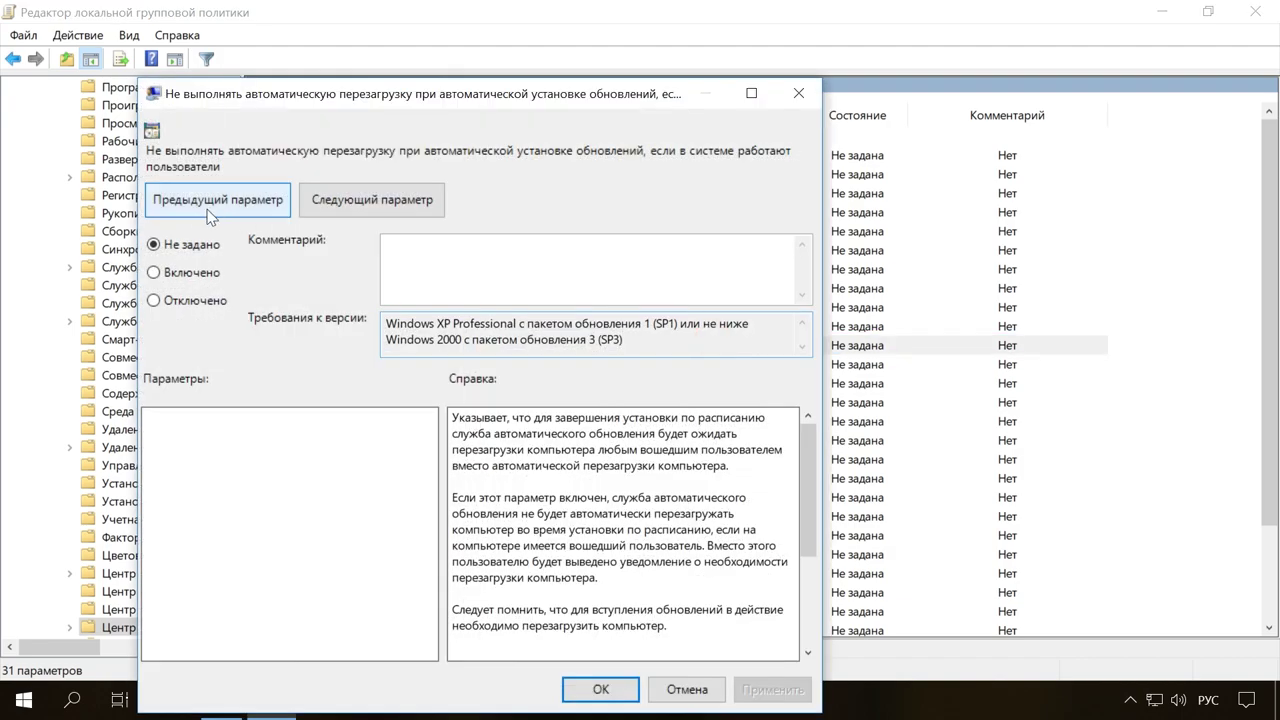
click(176, 278)
click(776, 690)
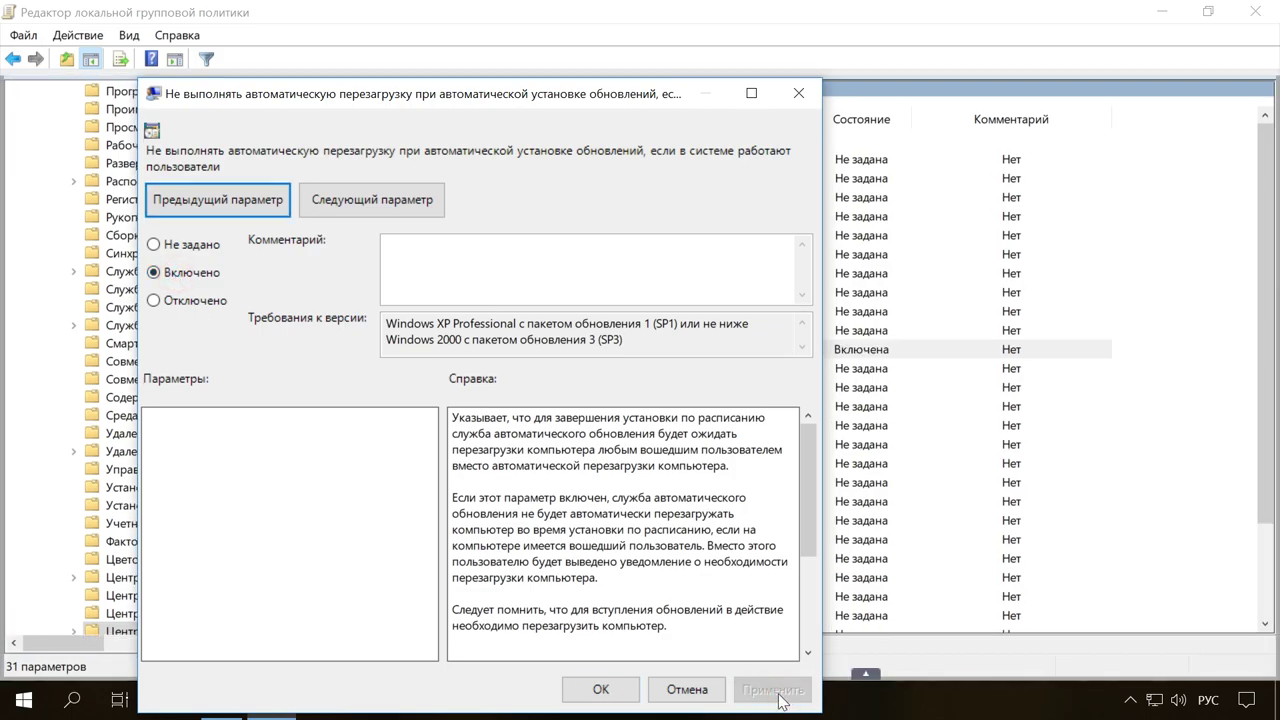
click(798, 93)
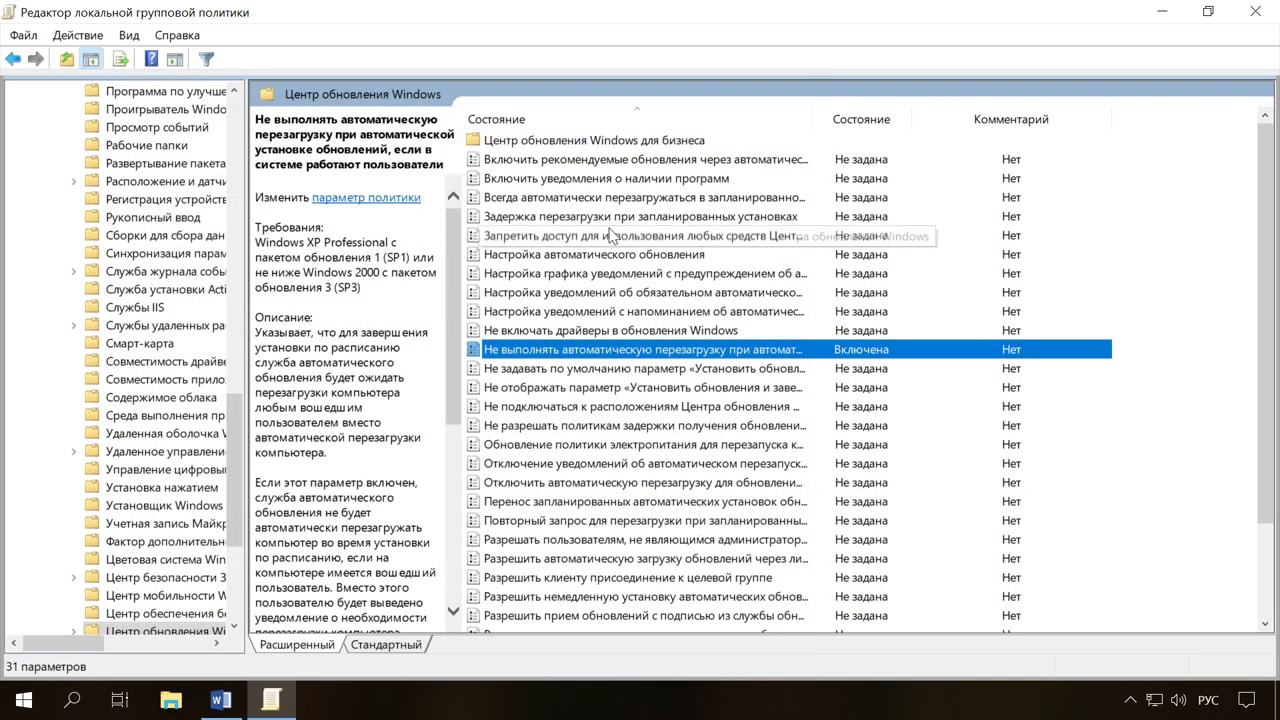
Disable the policy "Всегда автоматически перезагружаться в запланированное время" and apply the change
double_click(710, 199)
click(201, 264)
click(780, 690)
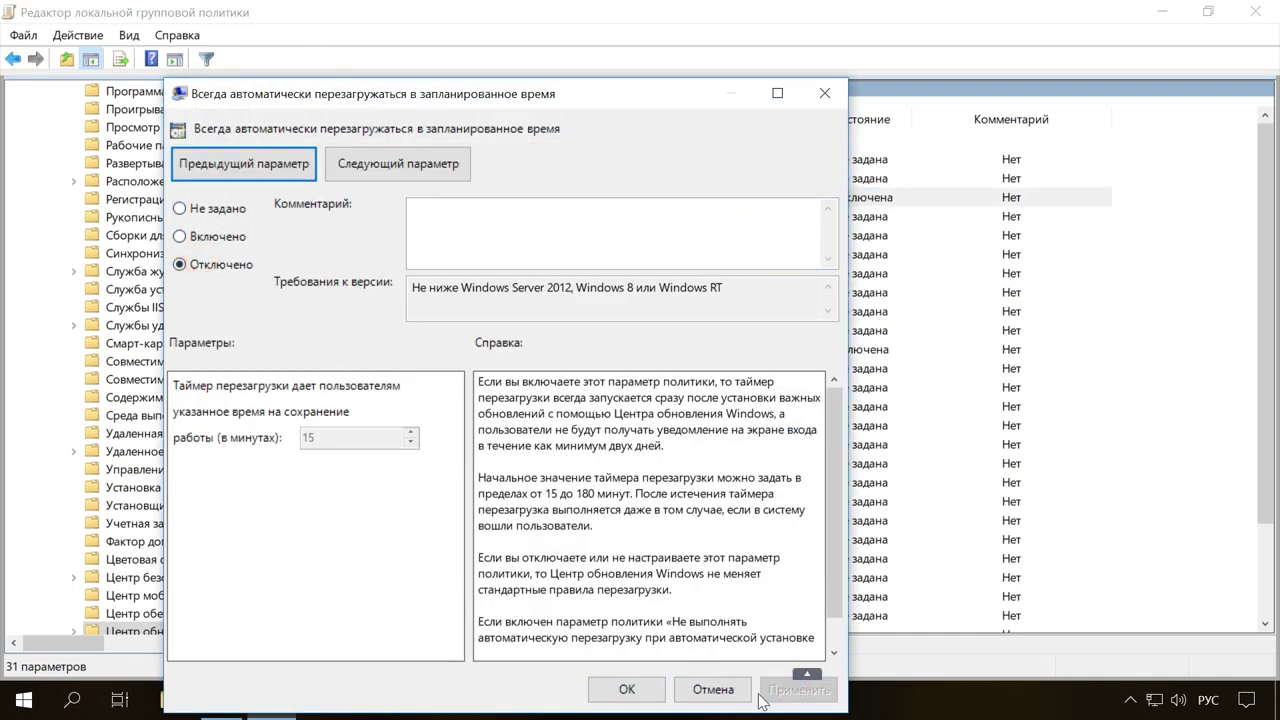
Confirm the policy, close the Local Group Policy Editor, and run regedit to open the Registry Editor
click(624, 692)
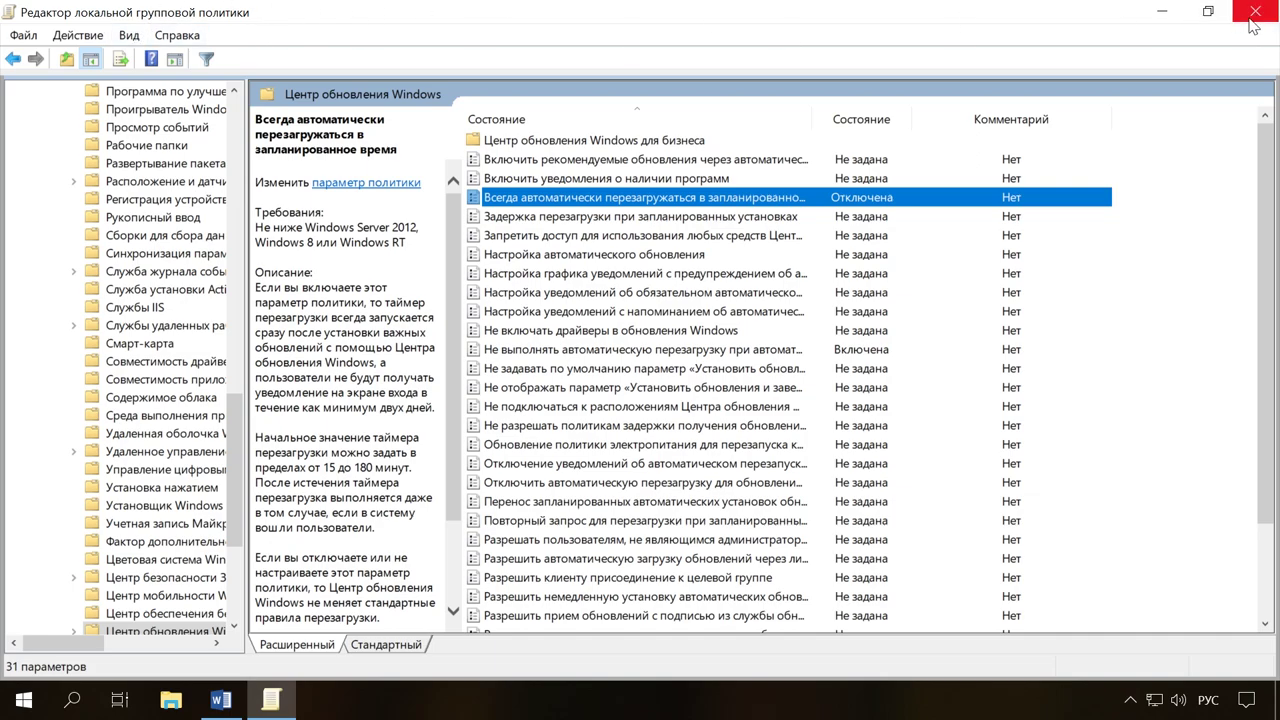
click(1250, 14)
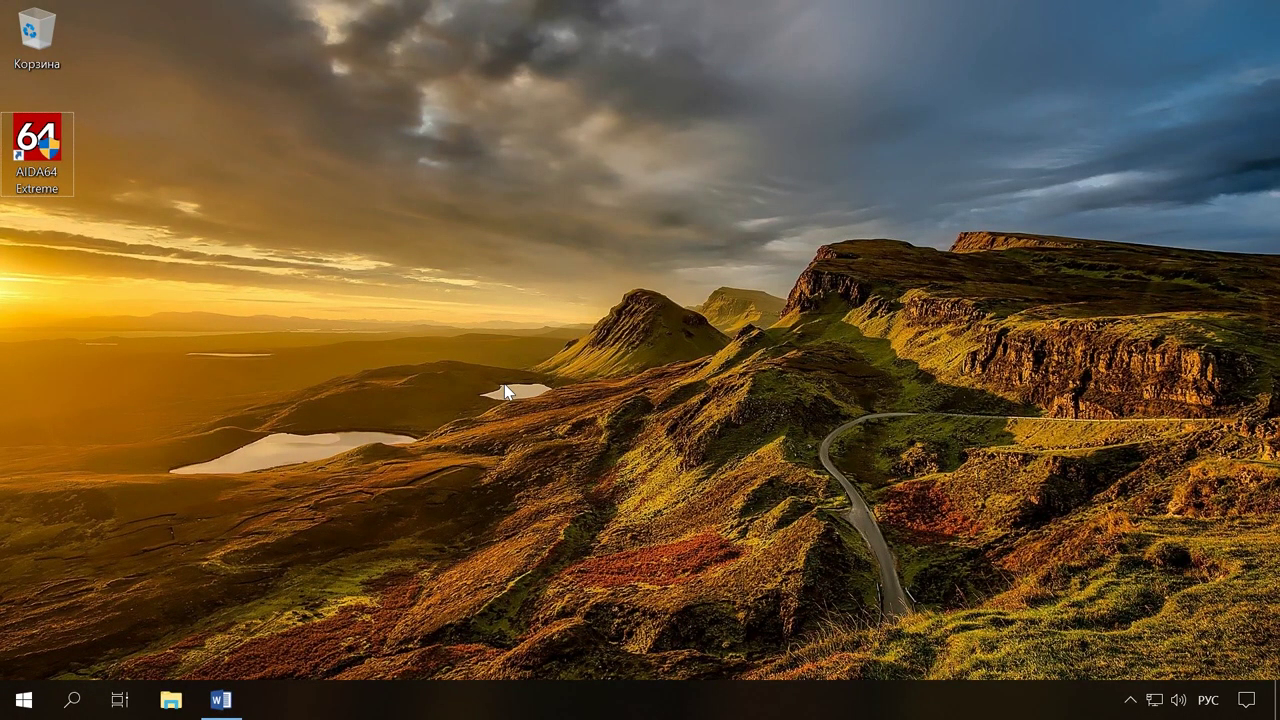
key(super+r)
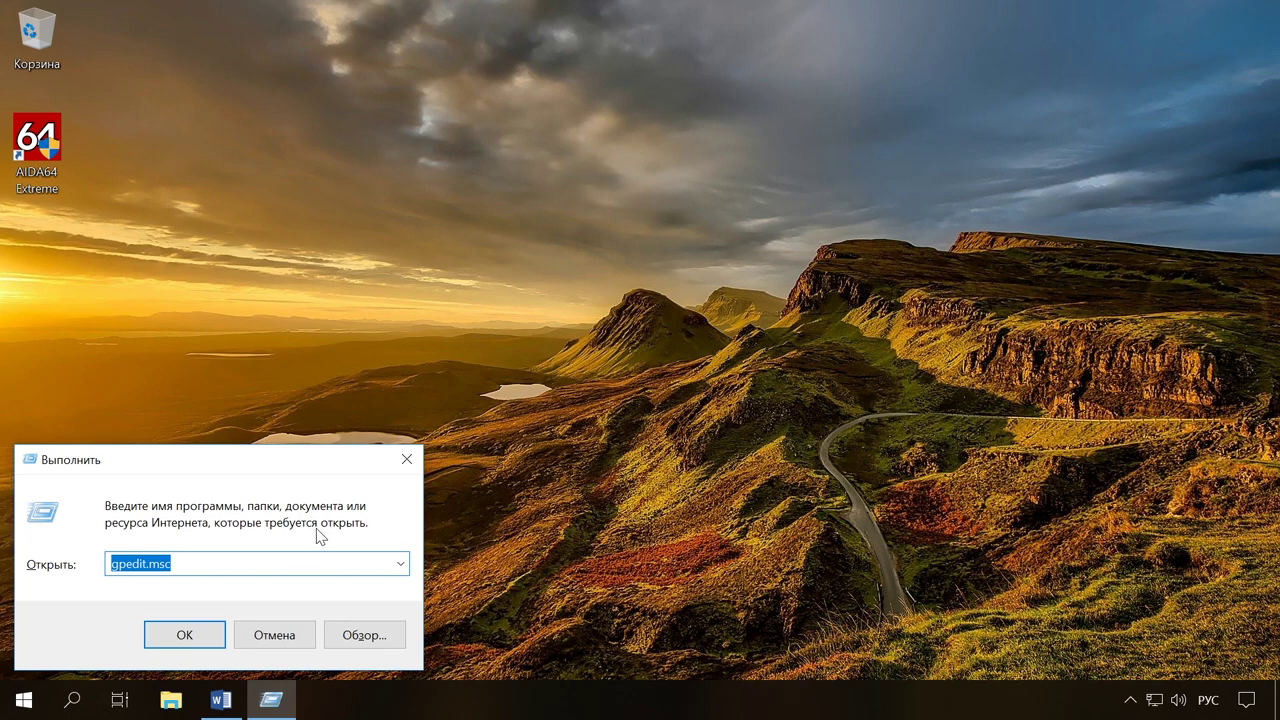
text(regedit)
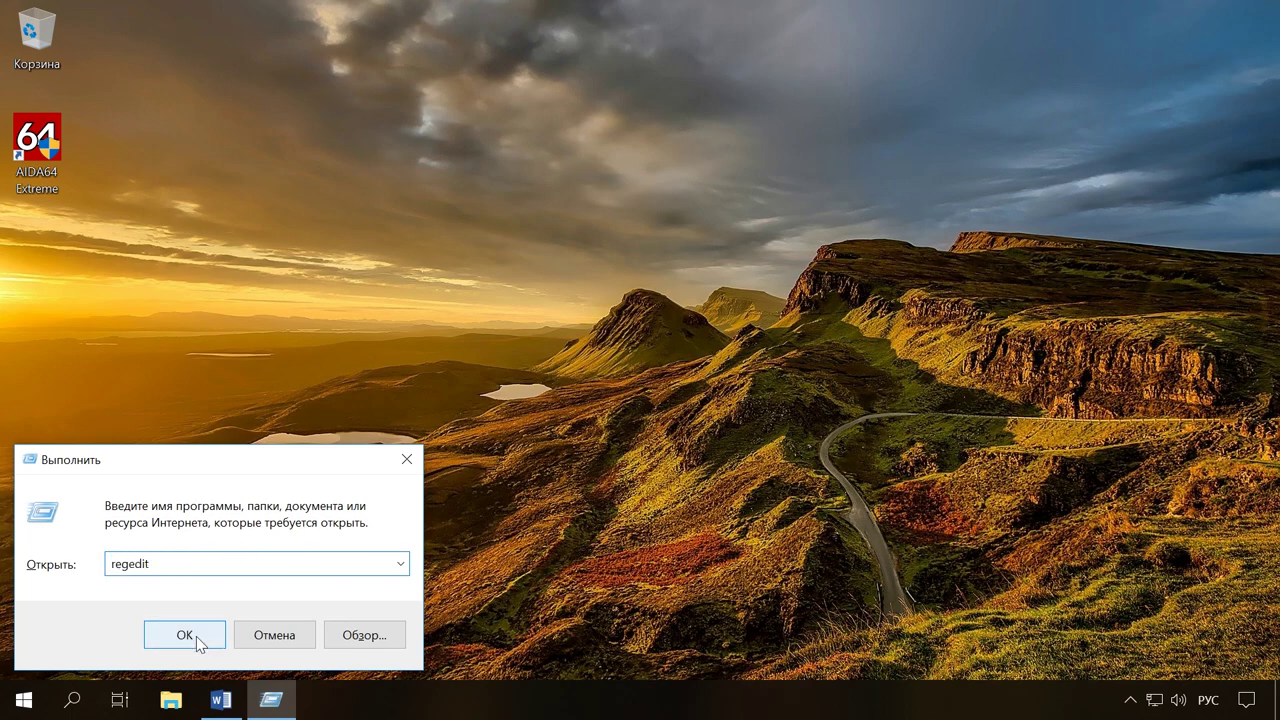
click(160, 634)
click(573, 489)
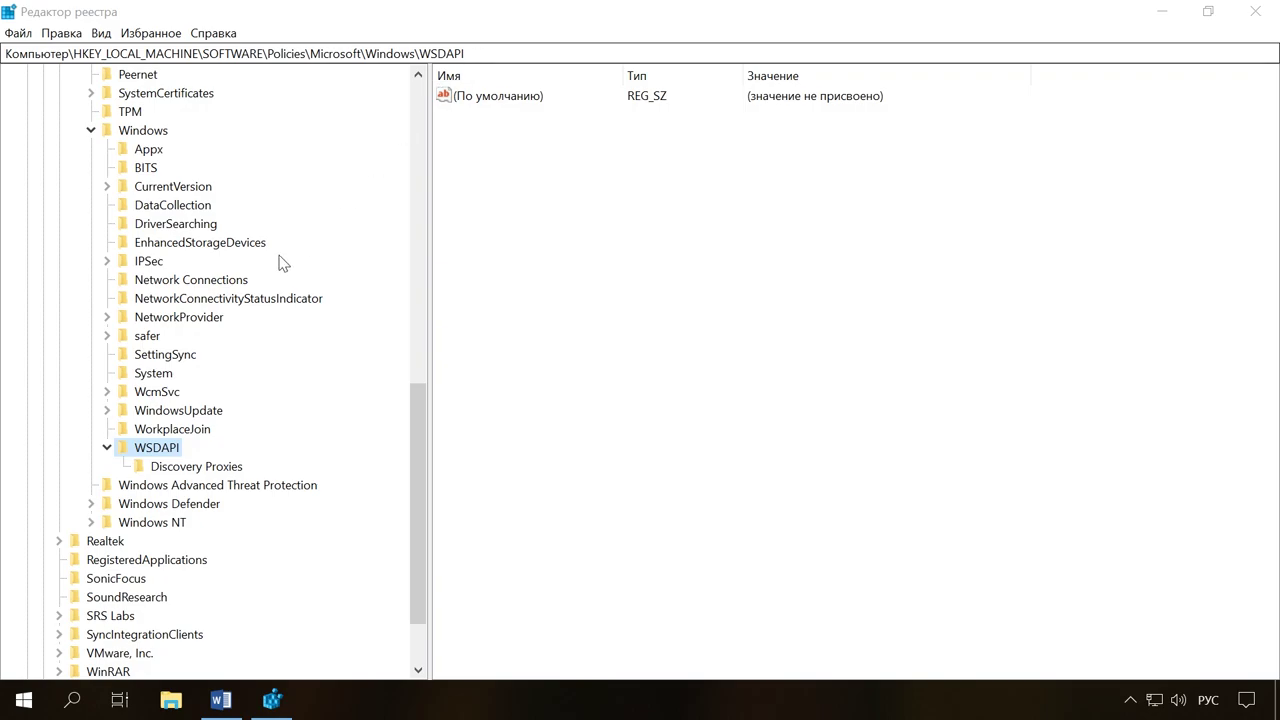
Create a key named "Windows Update" under HKEY_LOCAL_MACHINE\SOFTWARE\Policies\Microsoft\Windows
right_click(145, 131)
mouse_move(236, 170)
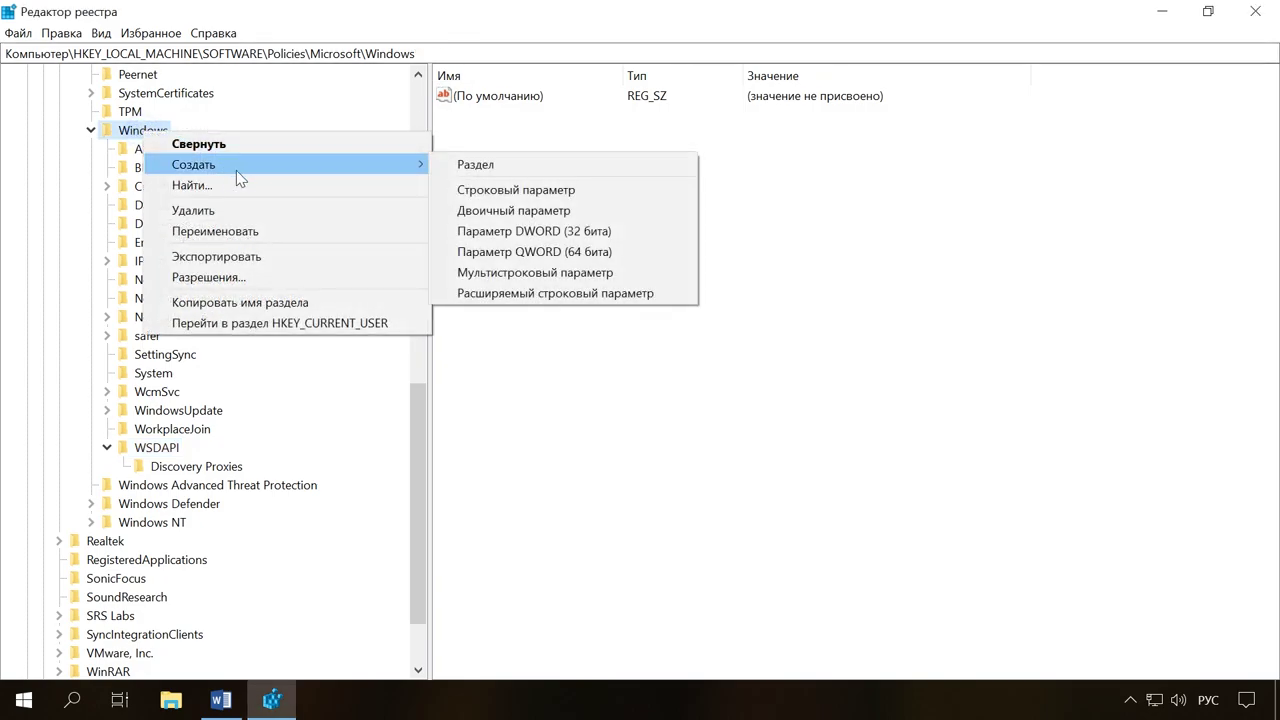
click(503, 166)
key(alt+shift)
text(Wi)
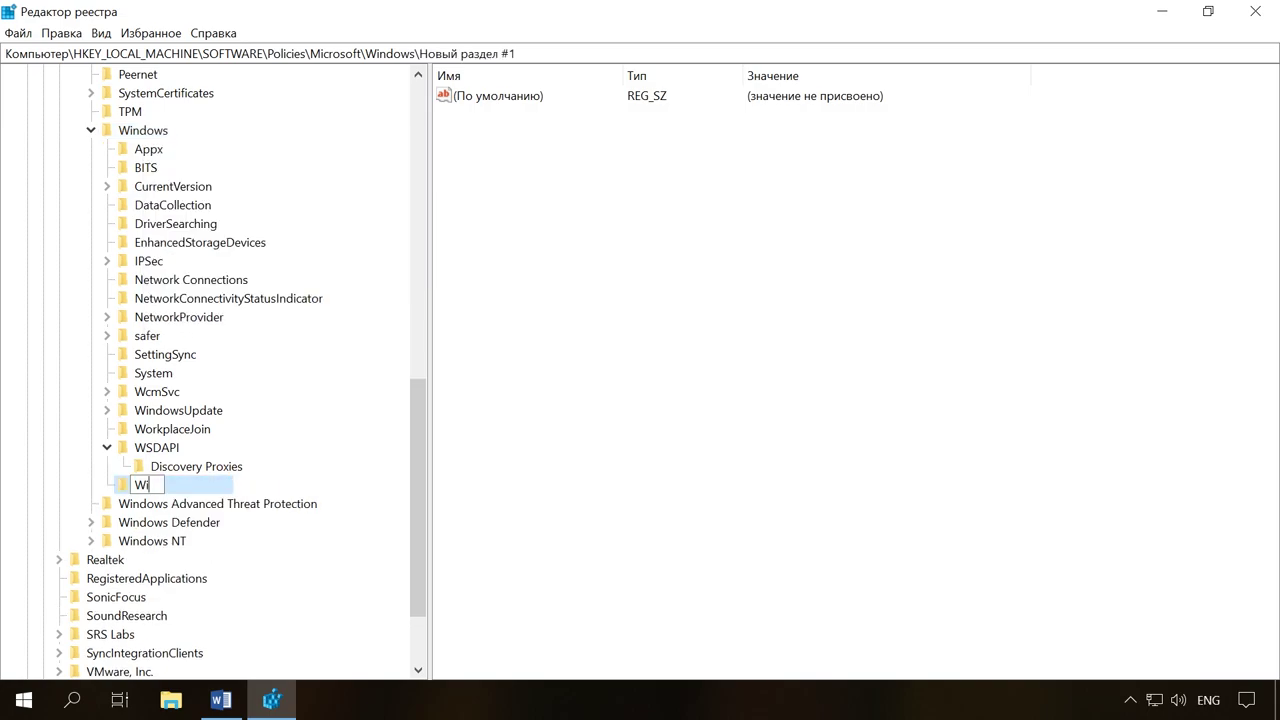
text(ndows Updat)
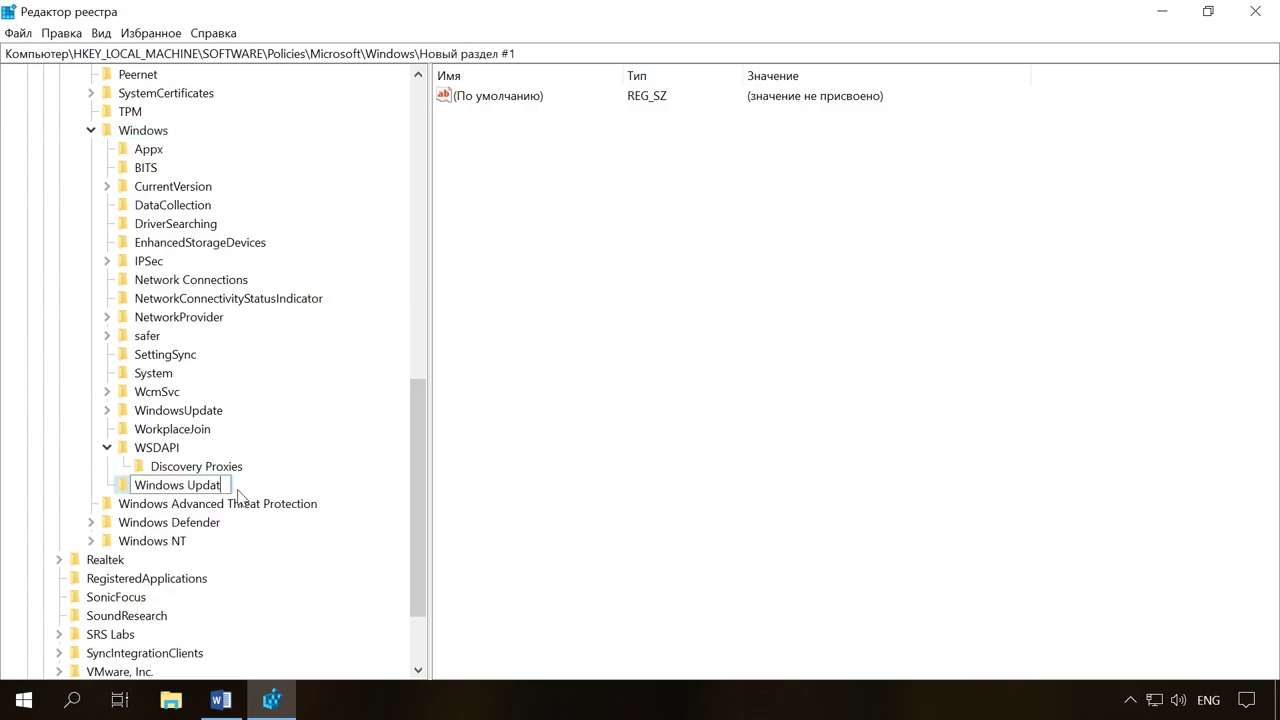
key(Return)
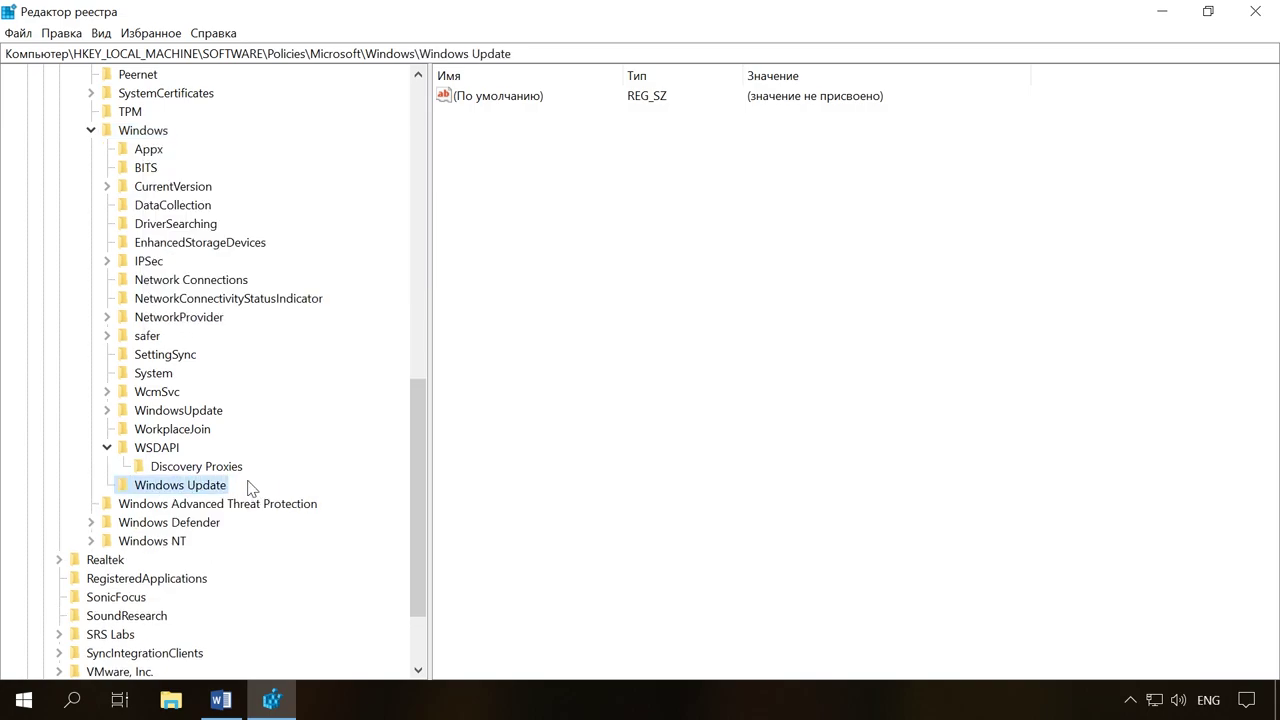
Create a subkey named AU inside the new Windows Update key
right_click(195, 487)
mouse_move(334, 515)
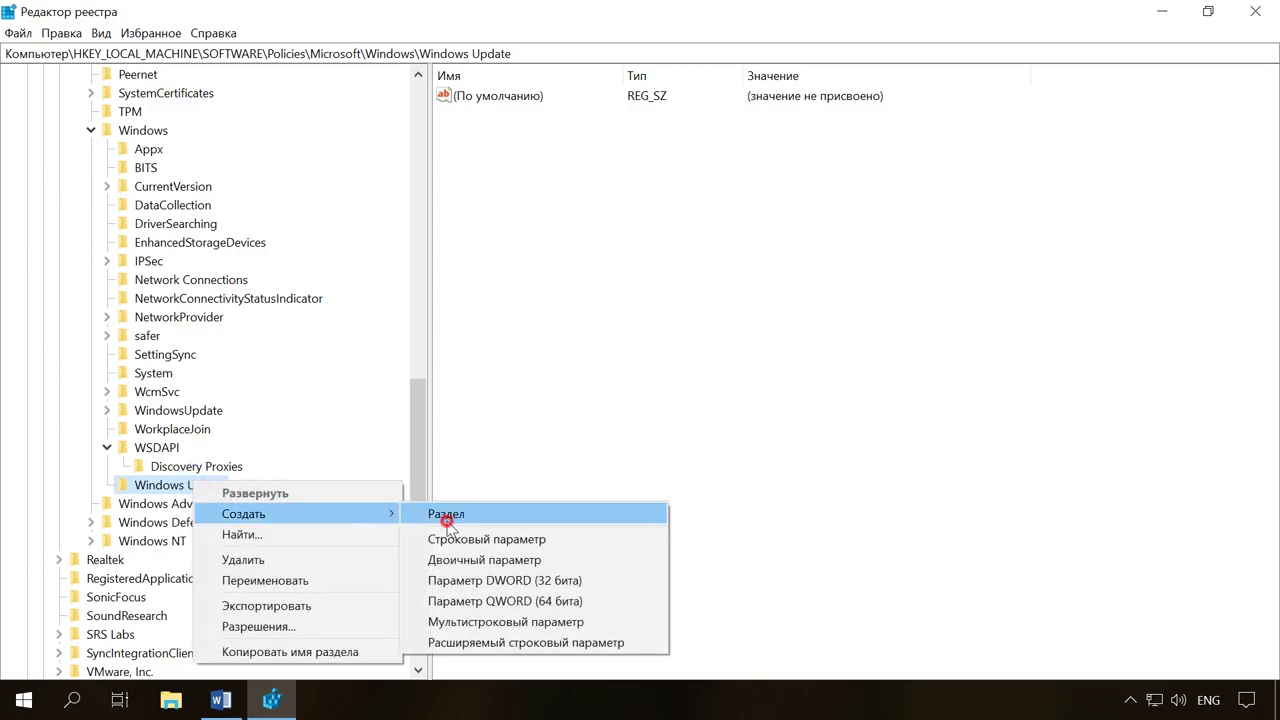
click(447, 520)
text(AU)
key(Return)
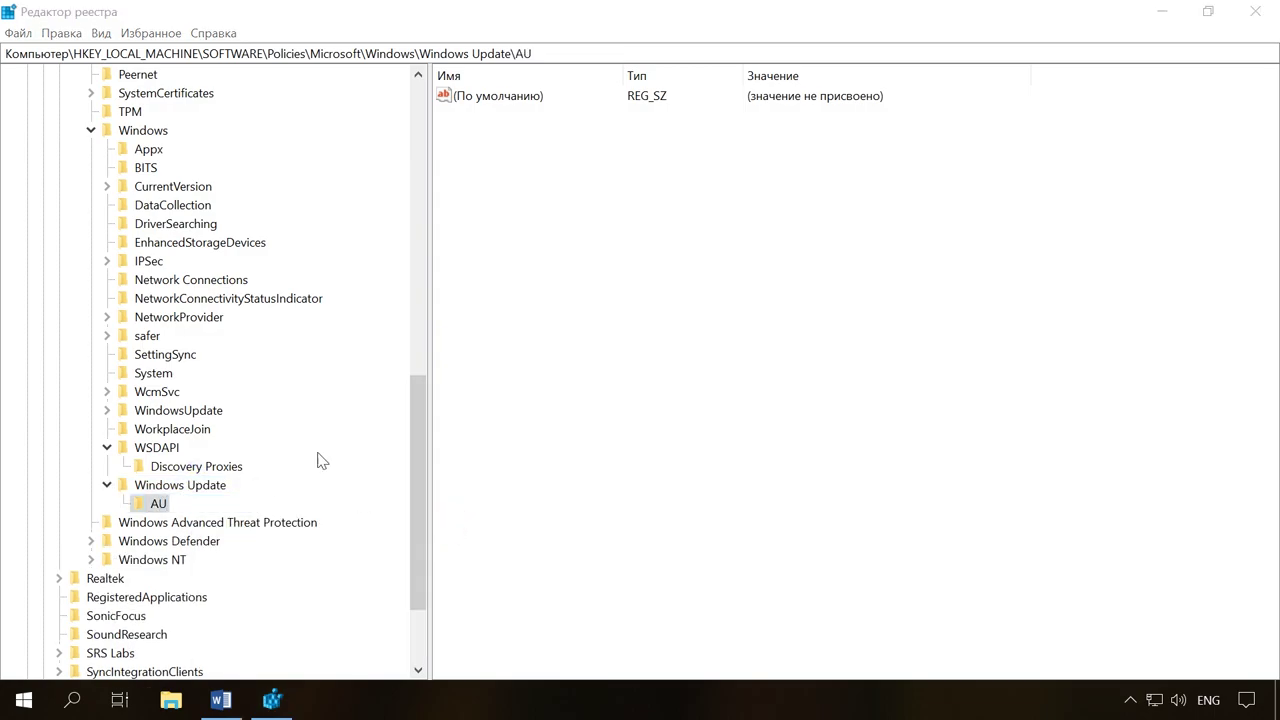
Add a 32-bit DWORD value named NoAutoRebootWithLoggedOnUsers to the AU key
right_click(492, 145)
mouse_move(585, 160)
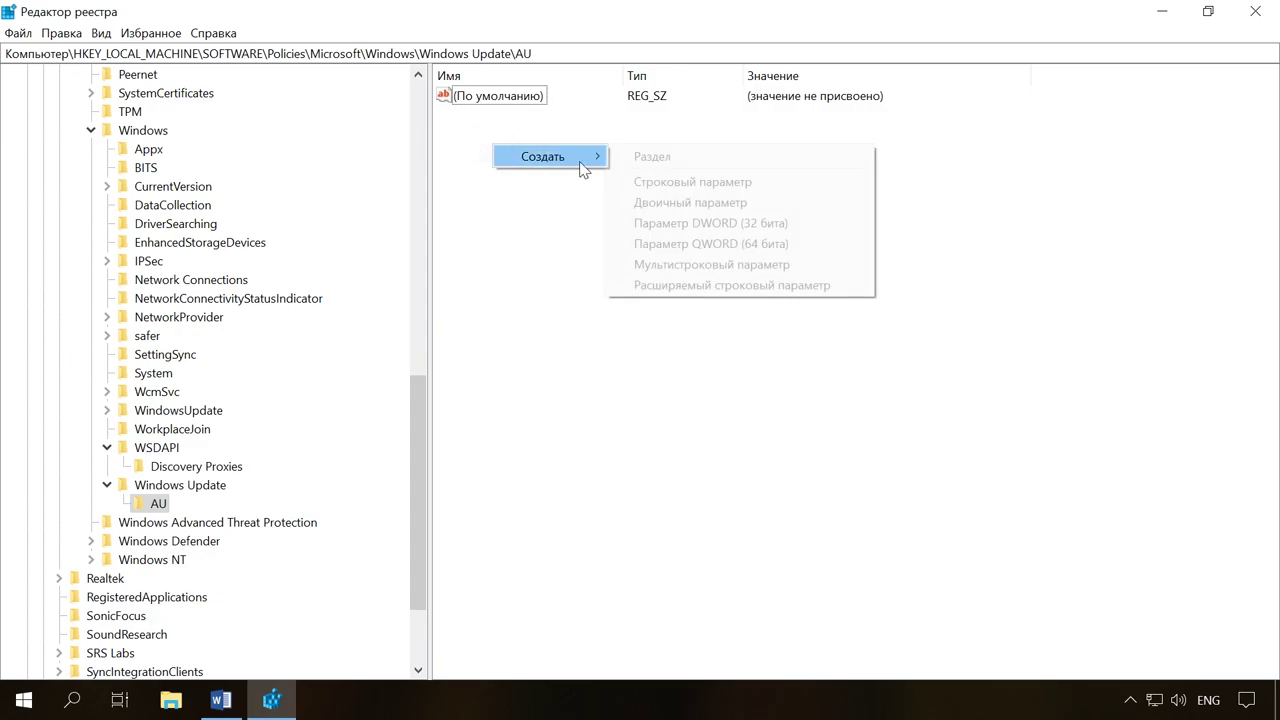
click(765, 225)
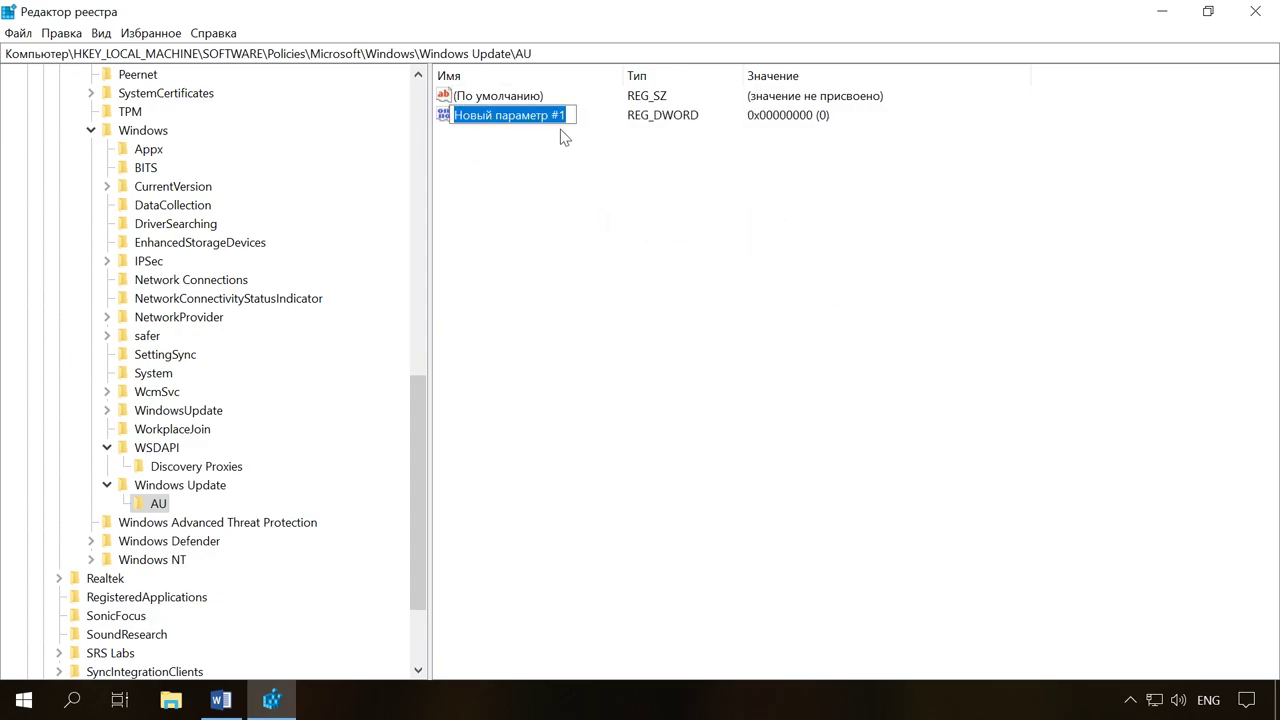
text(NoAutoRebootWithLoggedOnUsers)
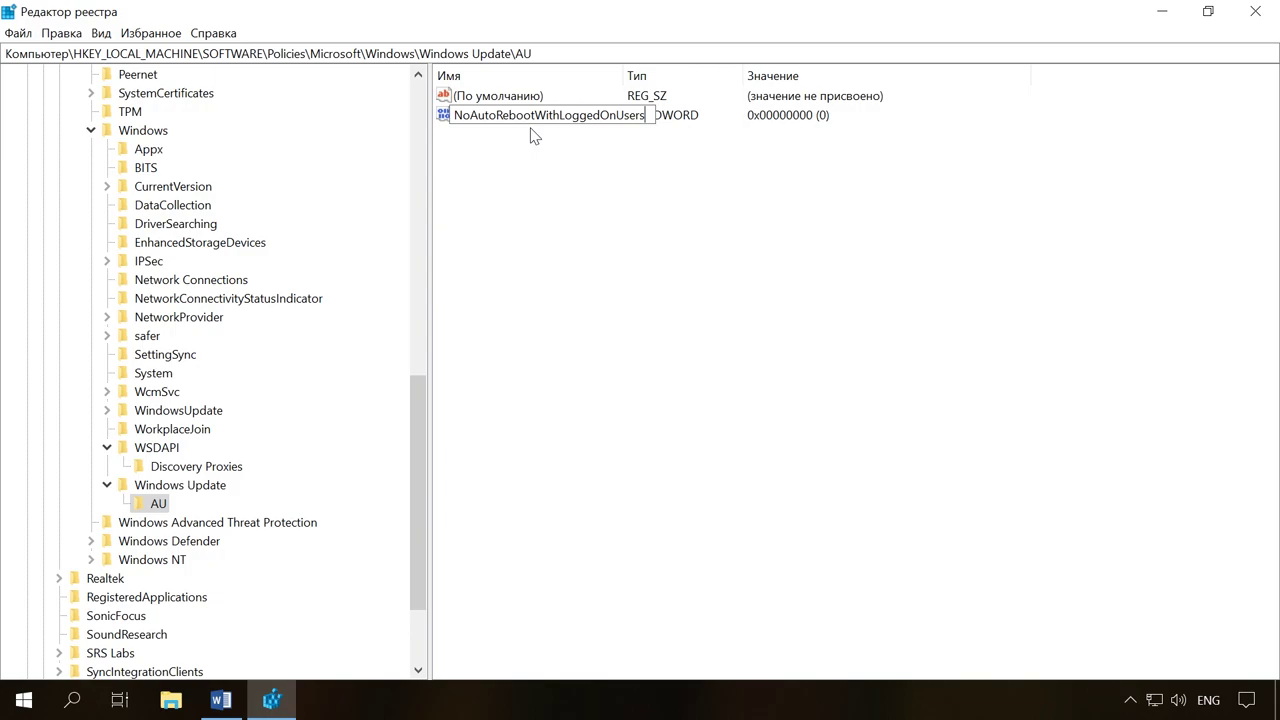
key(Return)
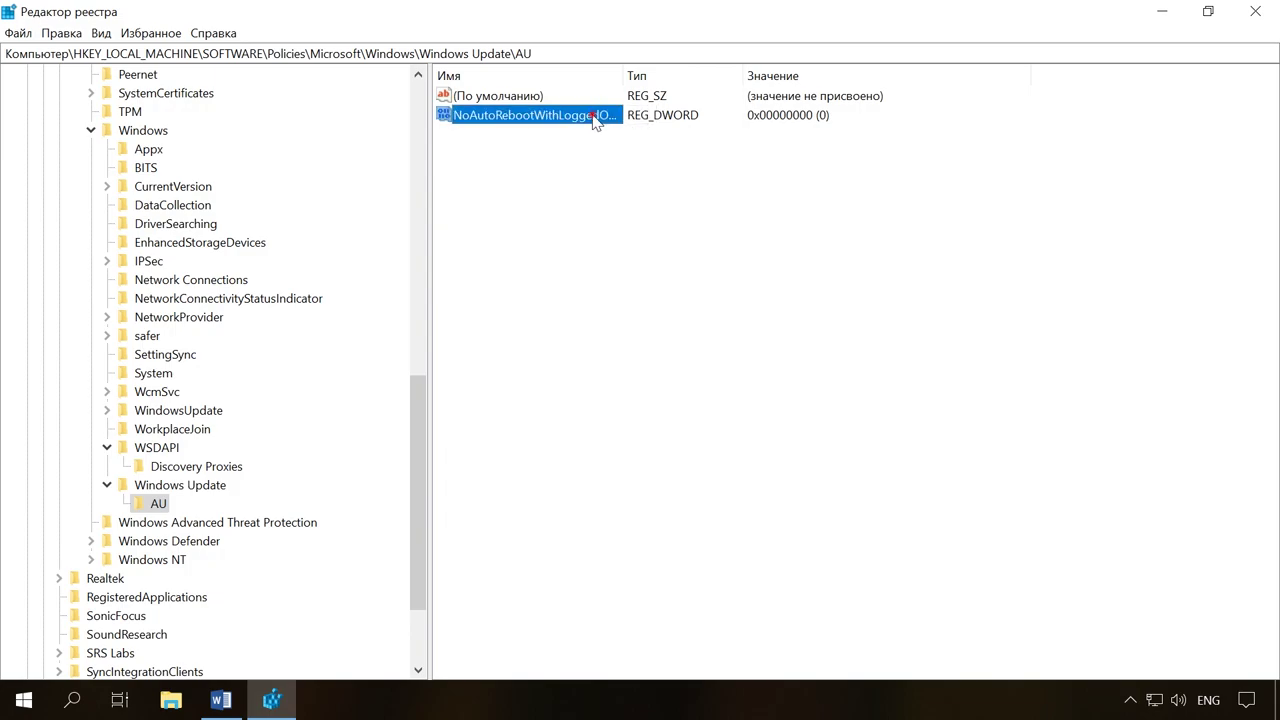
Set NoAutoRebootWithLoggedOnUsers to 1 and close the Registry Editor
double_click(597, 120)
text(1)
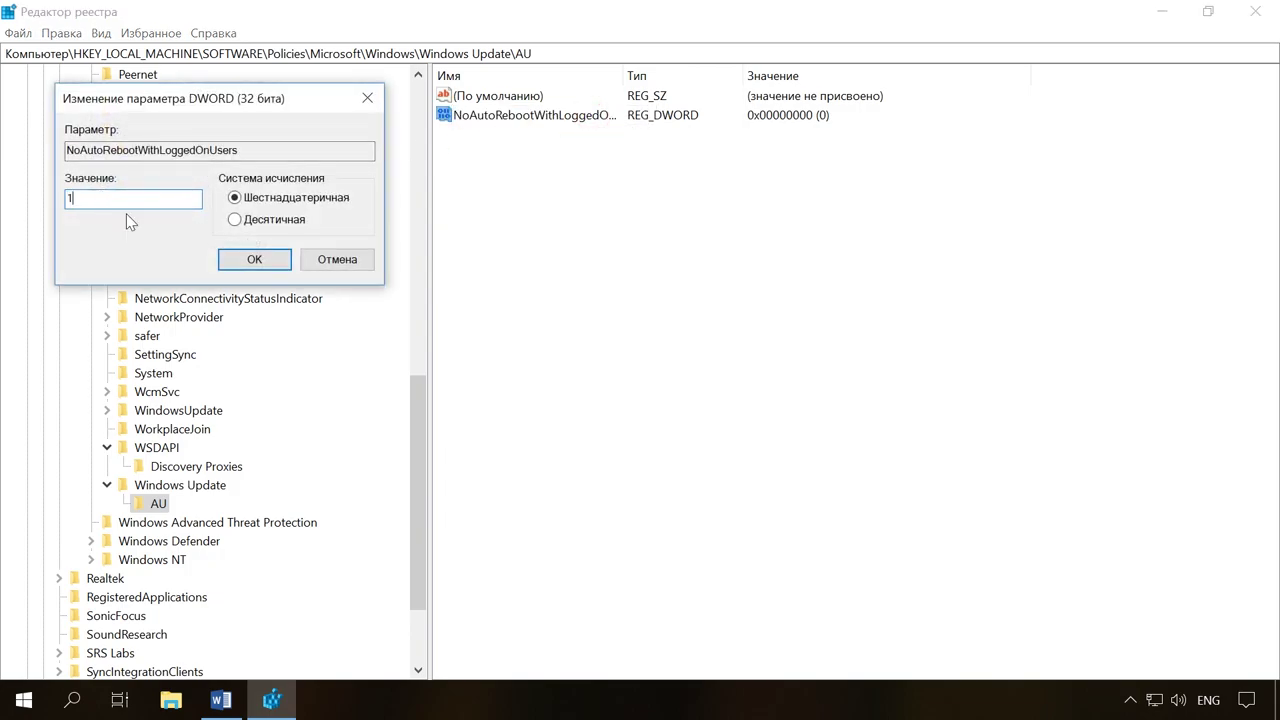
click(260, 261)
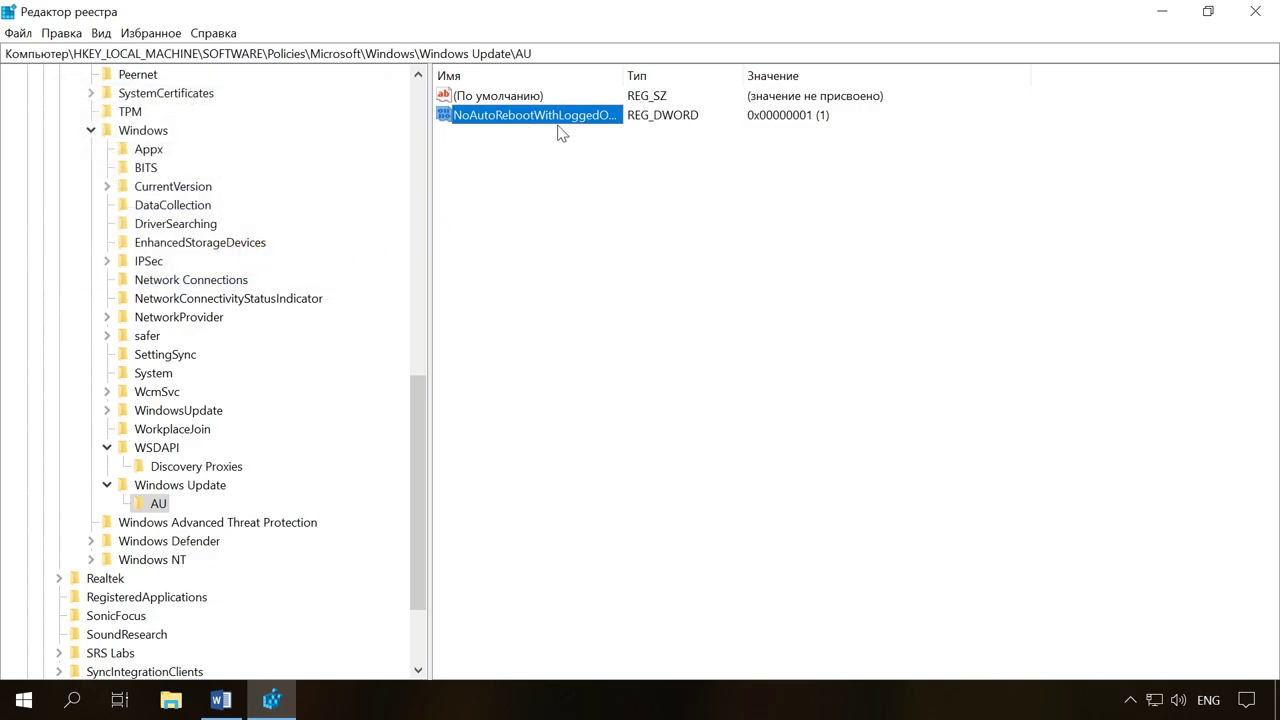
click(1255, 11)
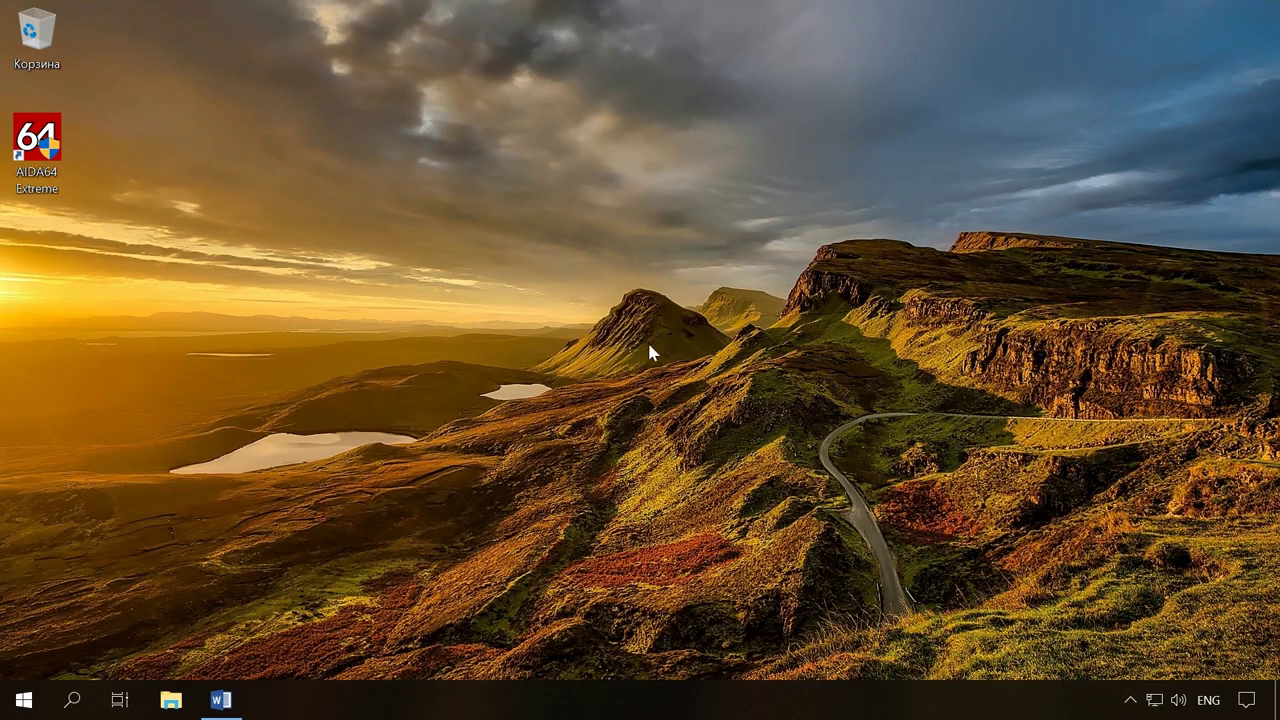
Run "control schedtasks" to open the Task Scheduler and maximize its window
click(503, 393)
key(super+r)
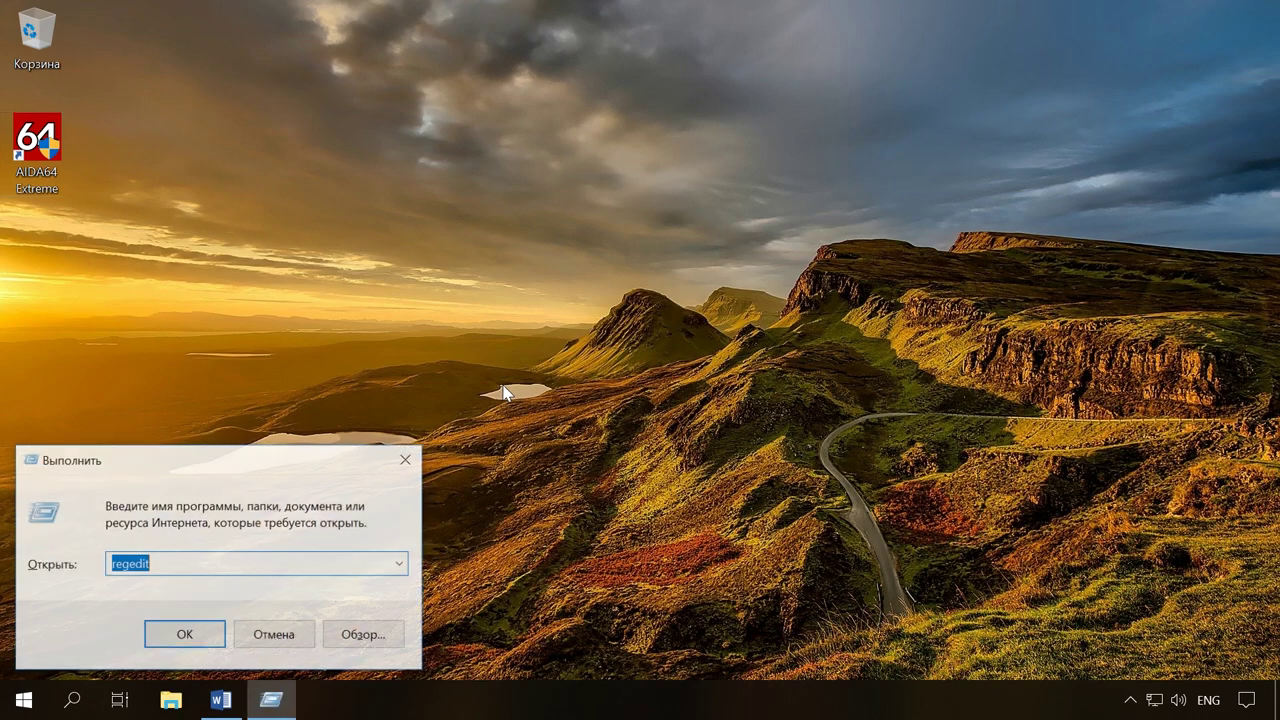
text(control schedtasks)
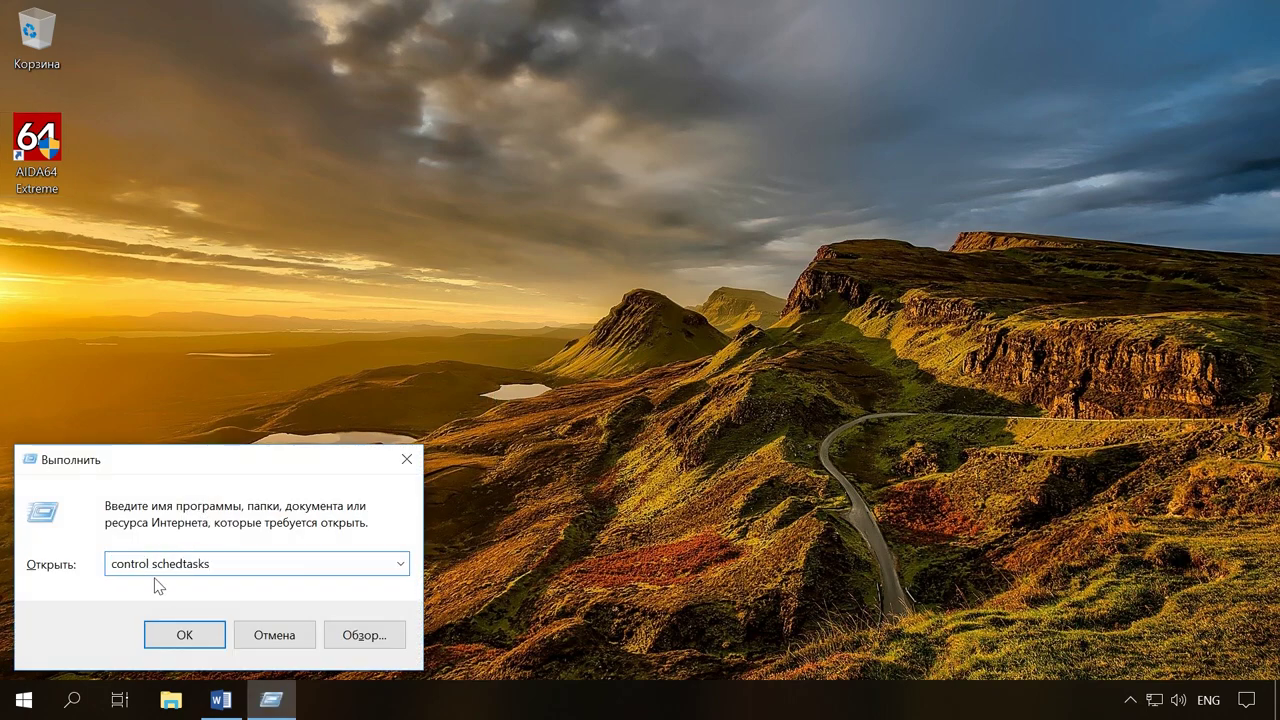
click(213, 634)
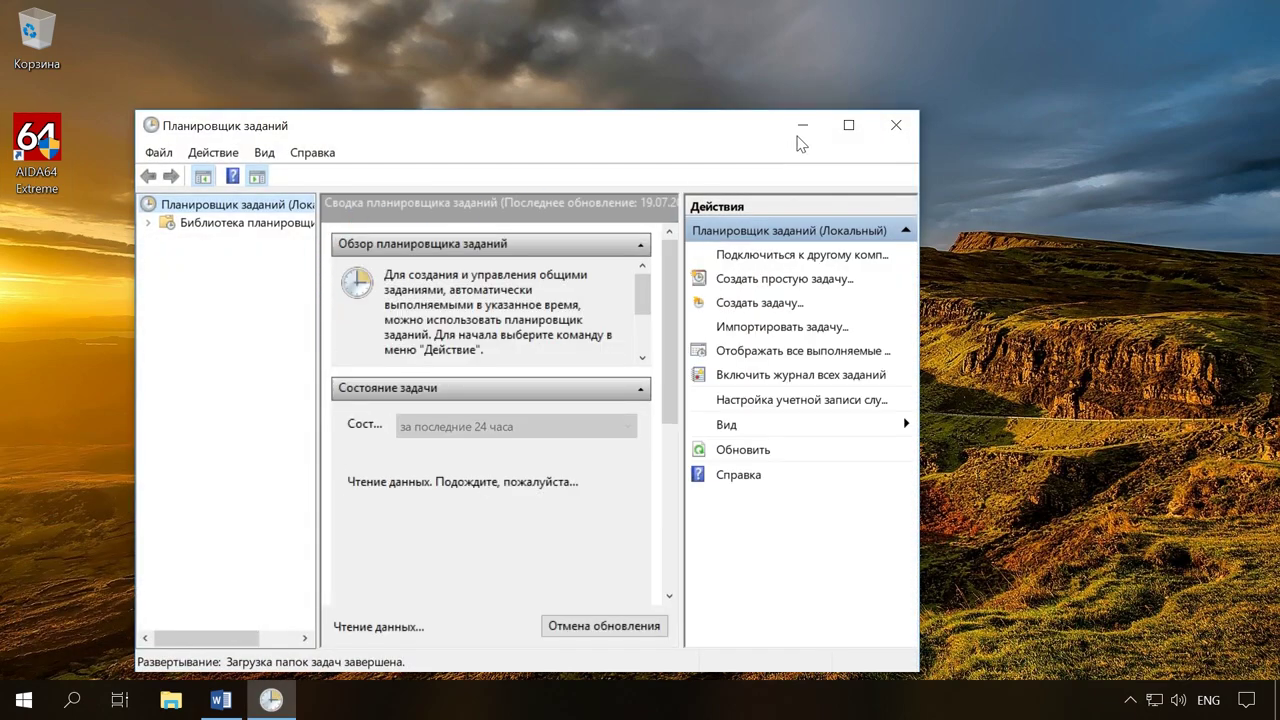
click(834, 125)
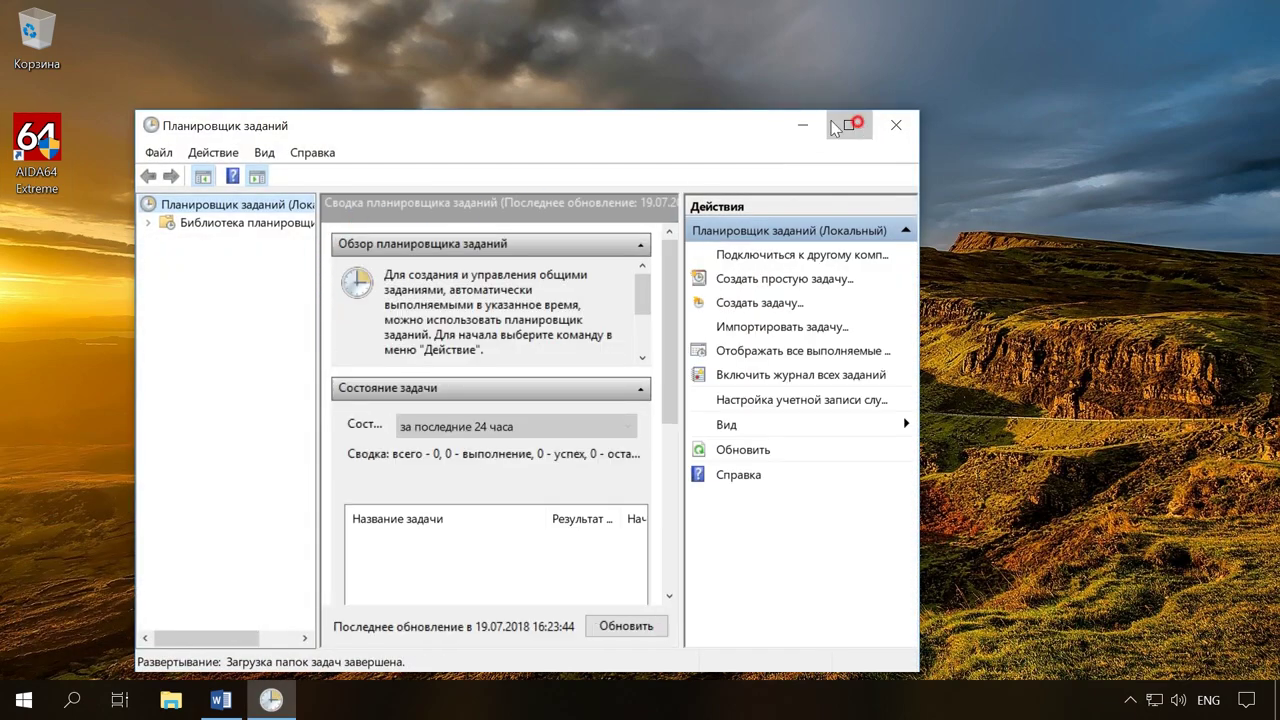
Widen the task library tree and open Microsoft > Windows > UpdateOrchestrator
click(148, 106)
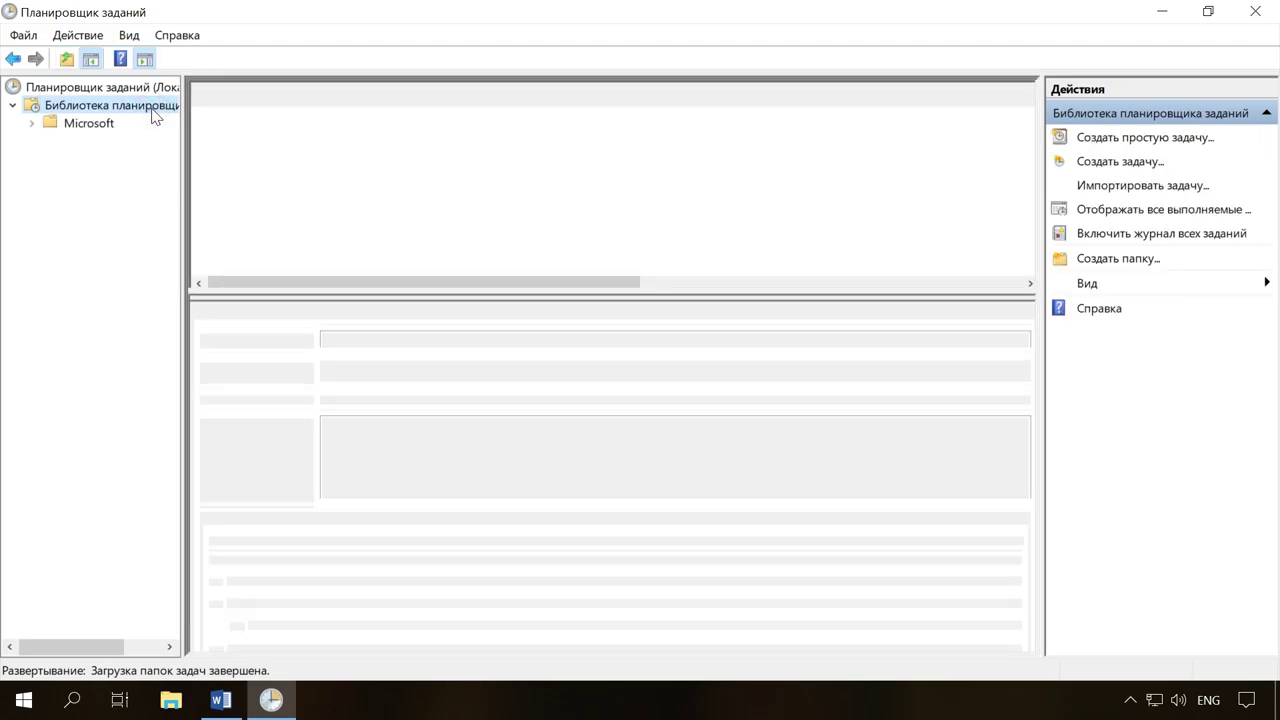
click(89, 123)
click(98, 162)
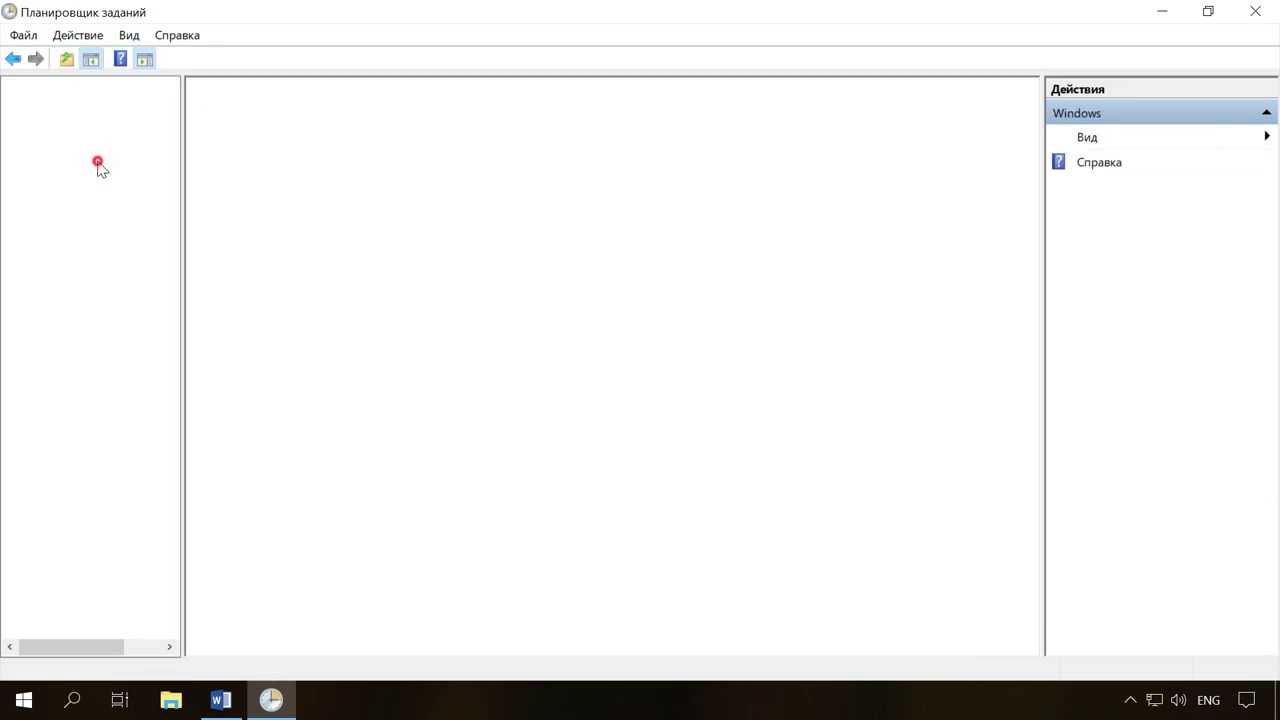
drag(182, 220, 281, 513)
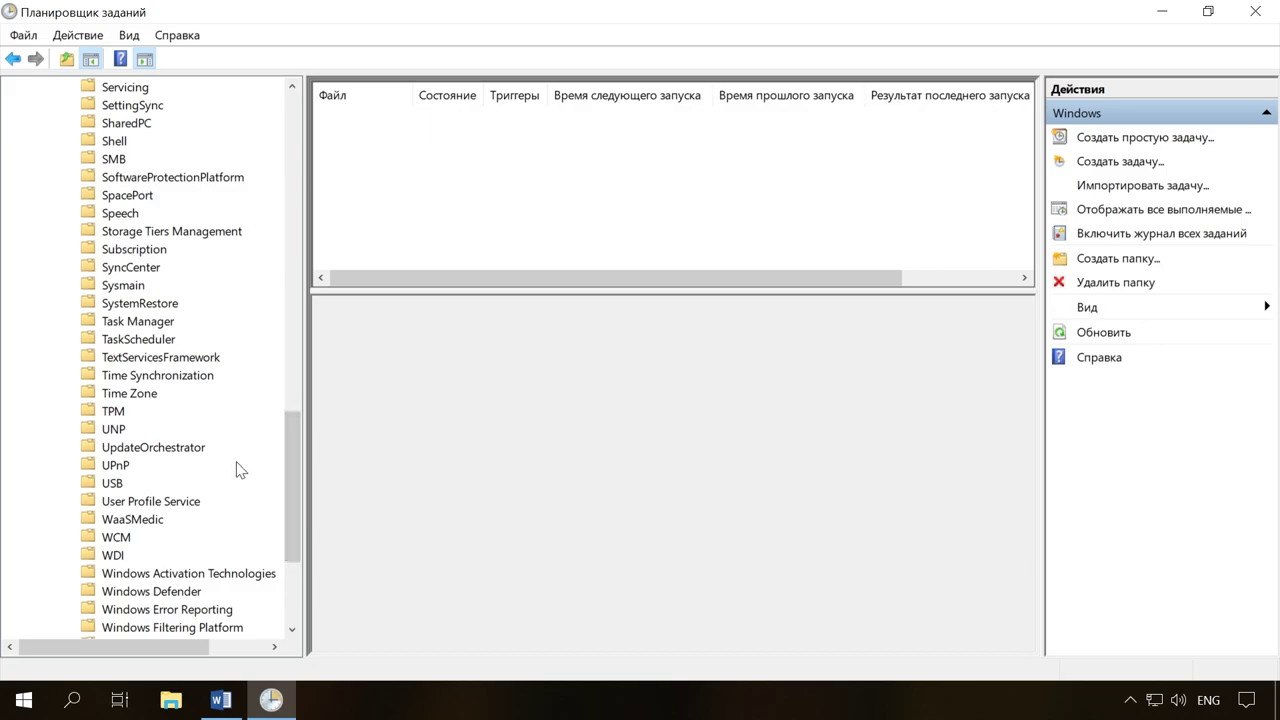
click(160, 452)
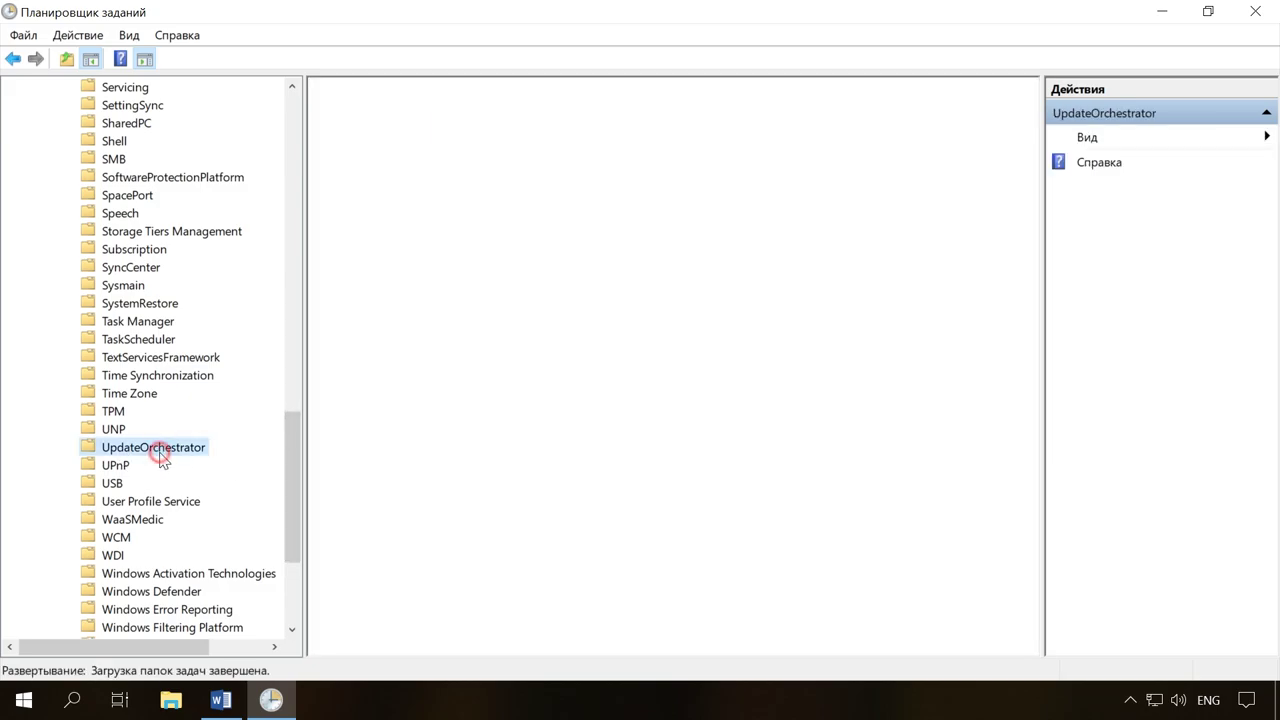
Check whether the Reboot task in UpdateOrchestrator is enabled or disabled, and close the Task Scheduler
click(360, 136)
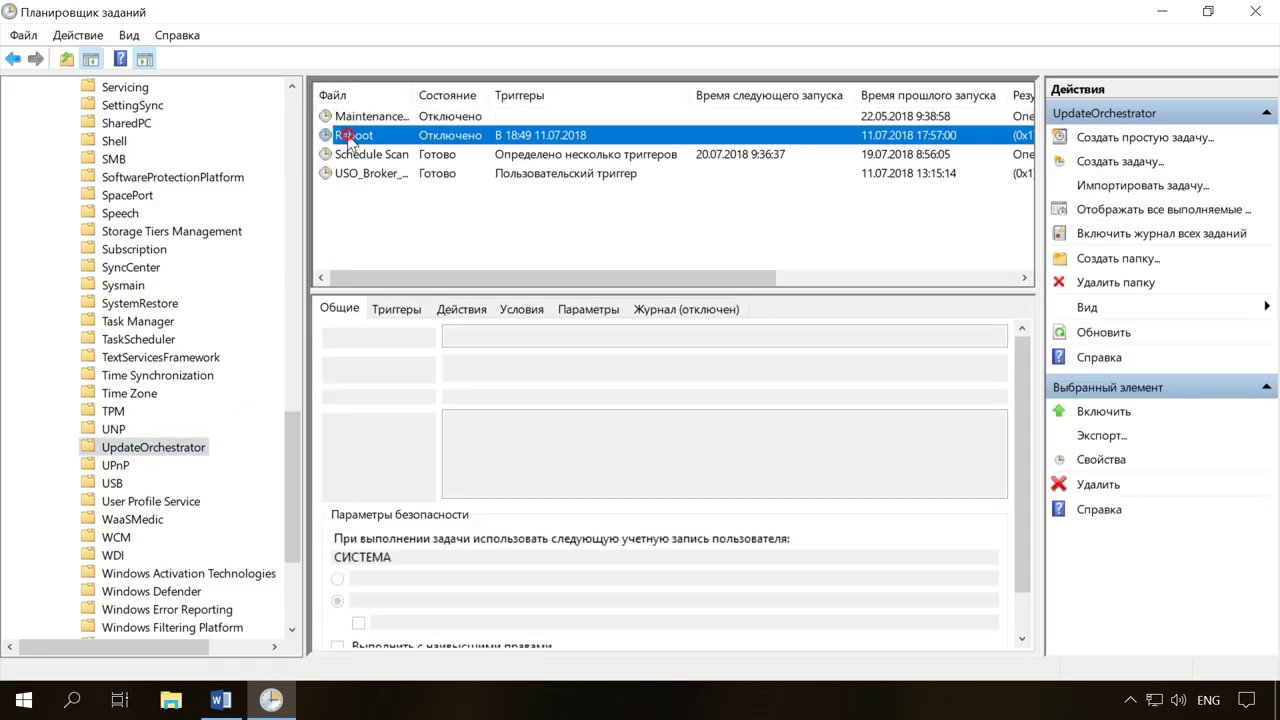
right_click(367, 144)
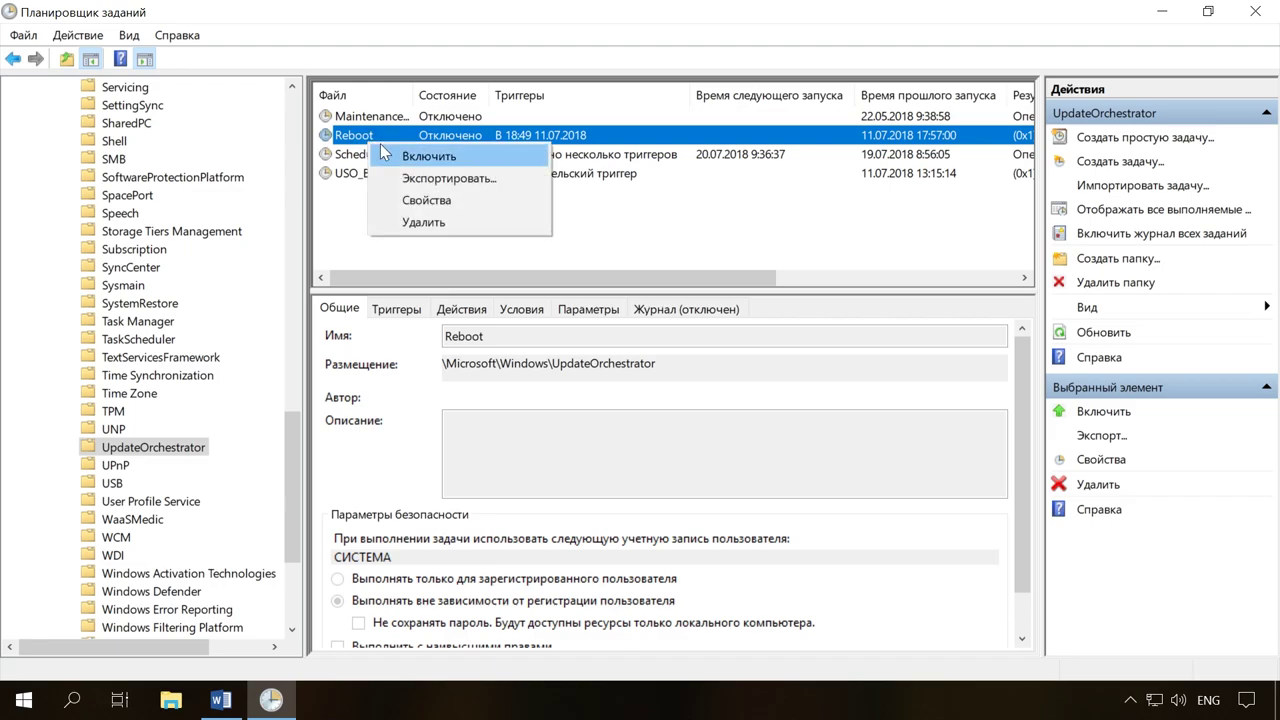
key(Escape)
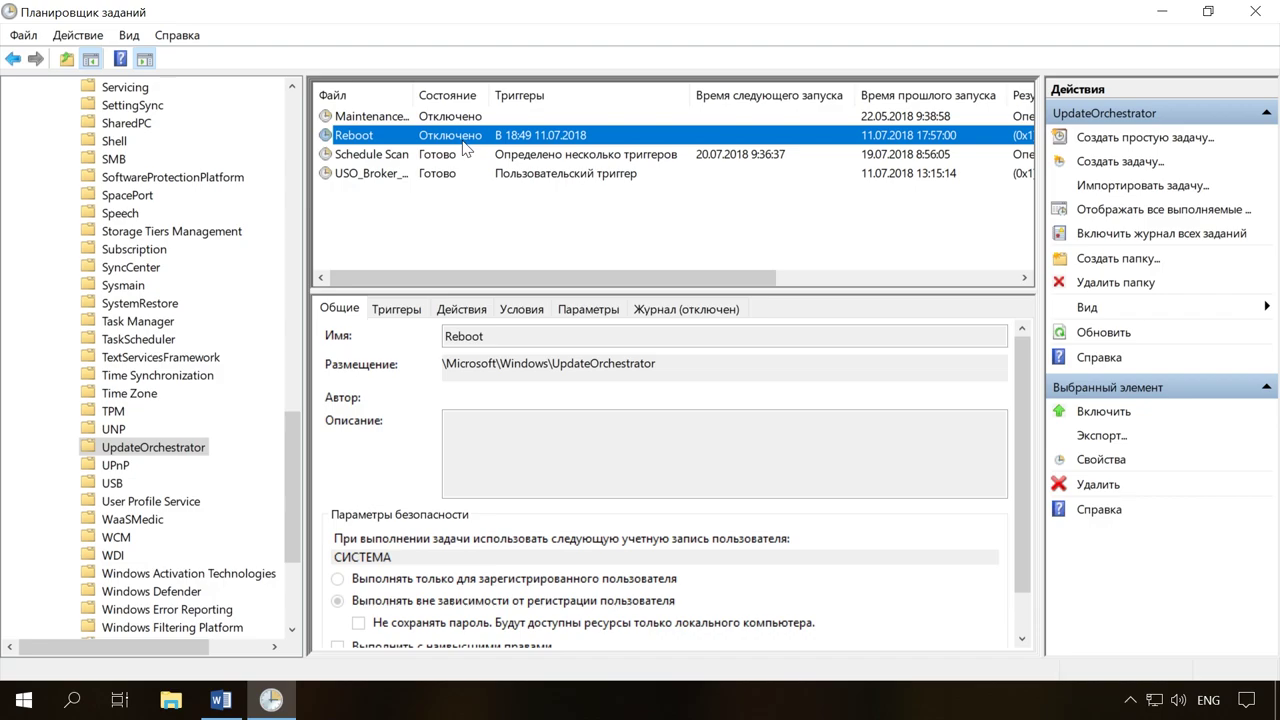
click(1267, 16)
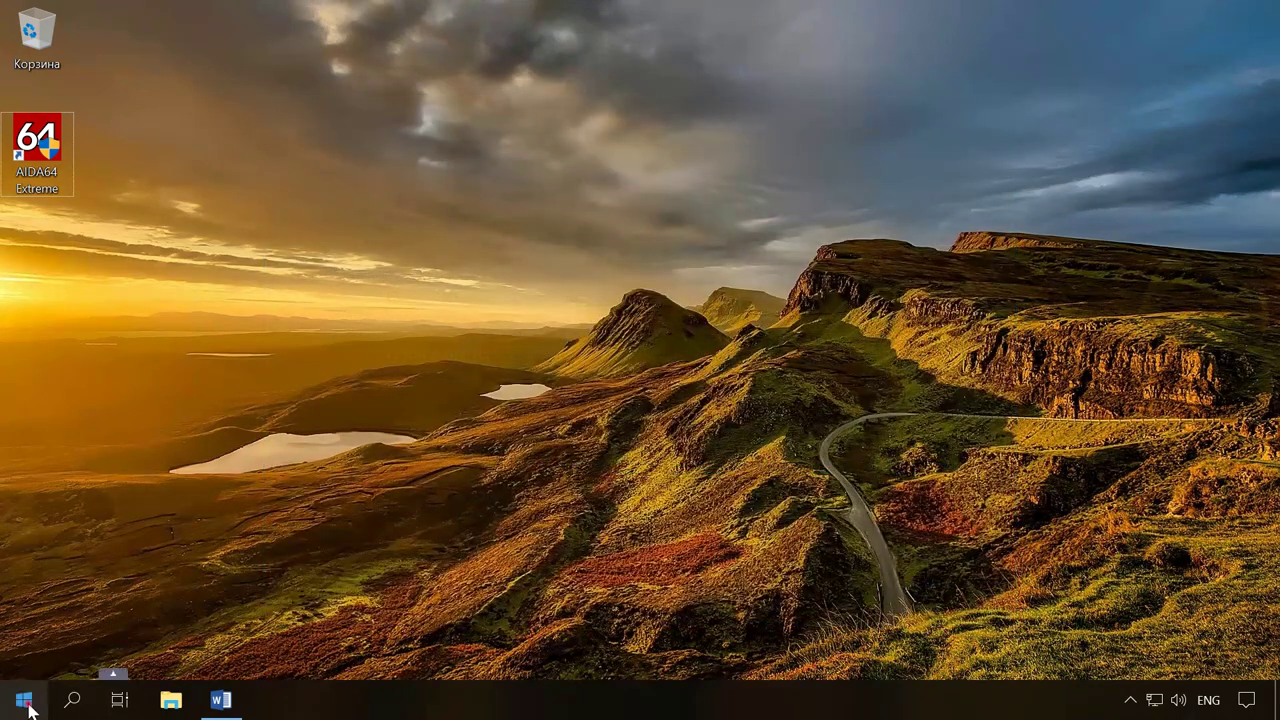
Open the Windows power and sleep settings and go through Электропитание to the power button actions page
click(30, 690)
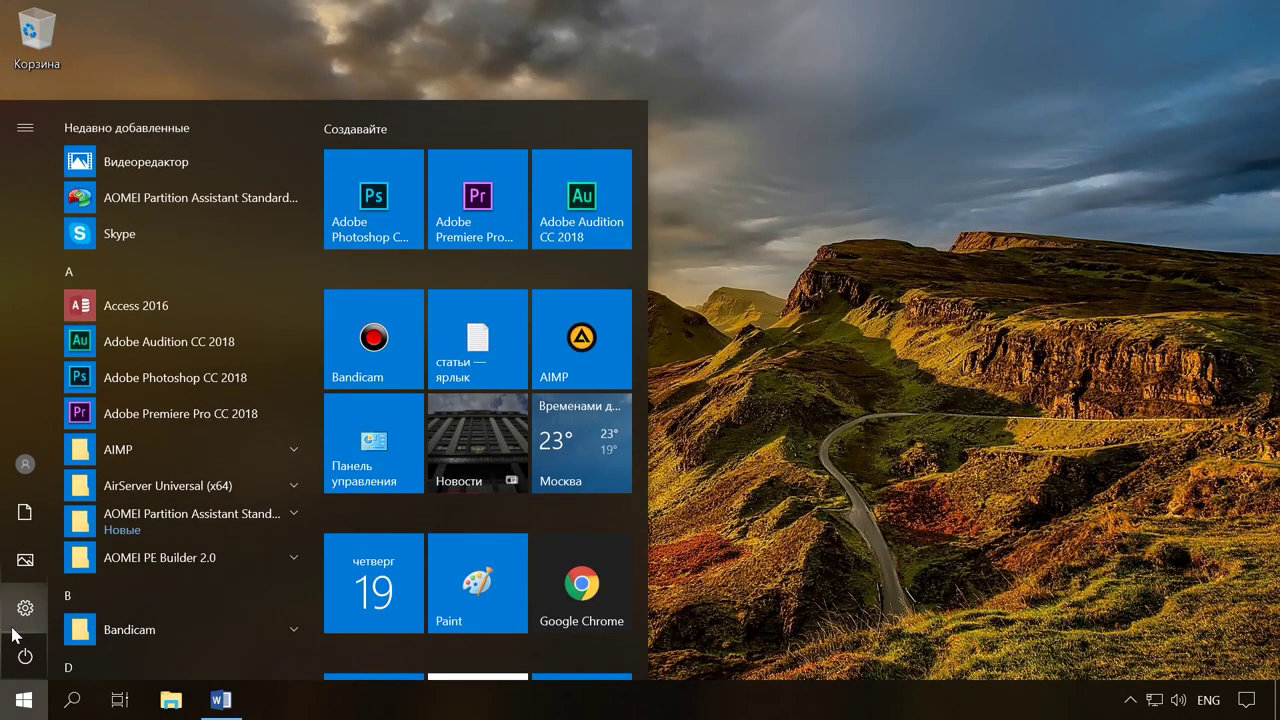
click(17, 624)
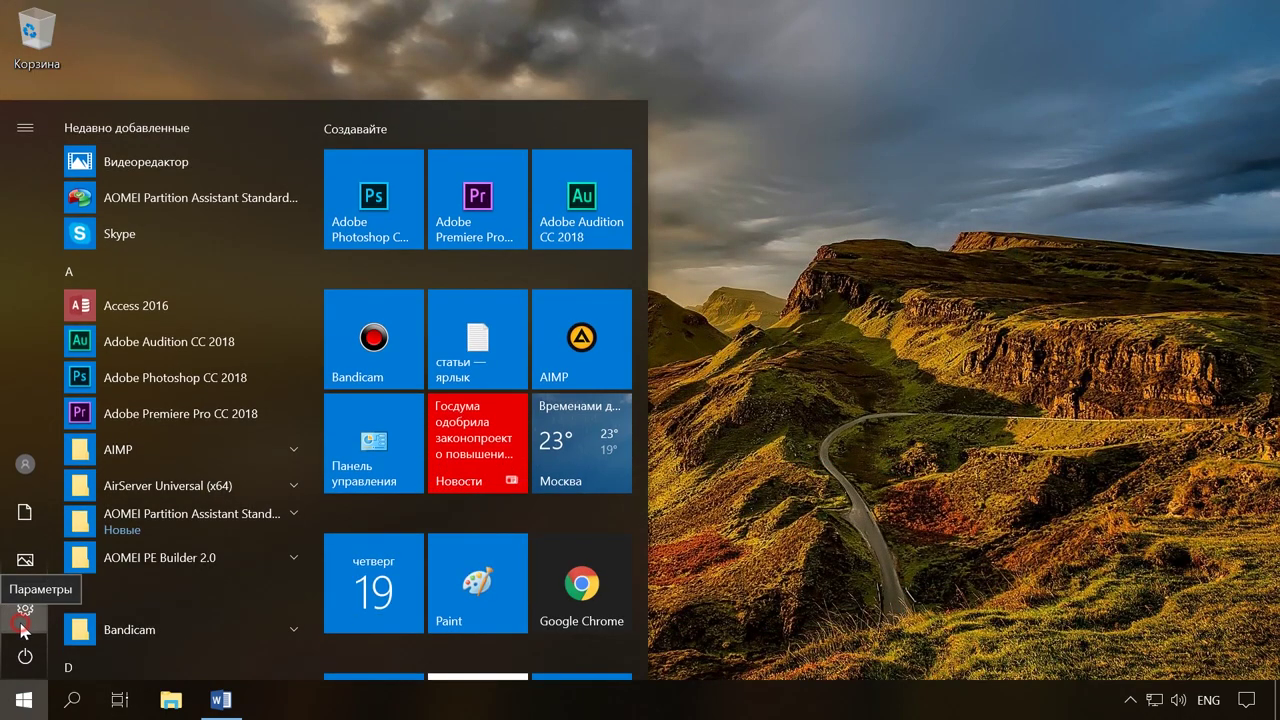
click(218, 268)
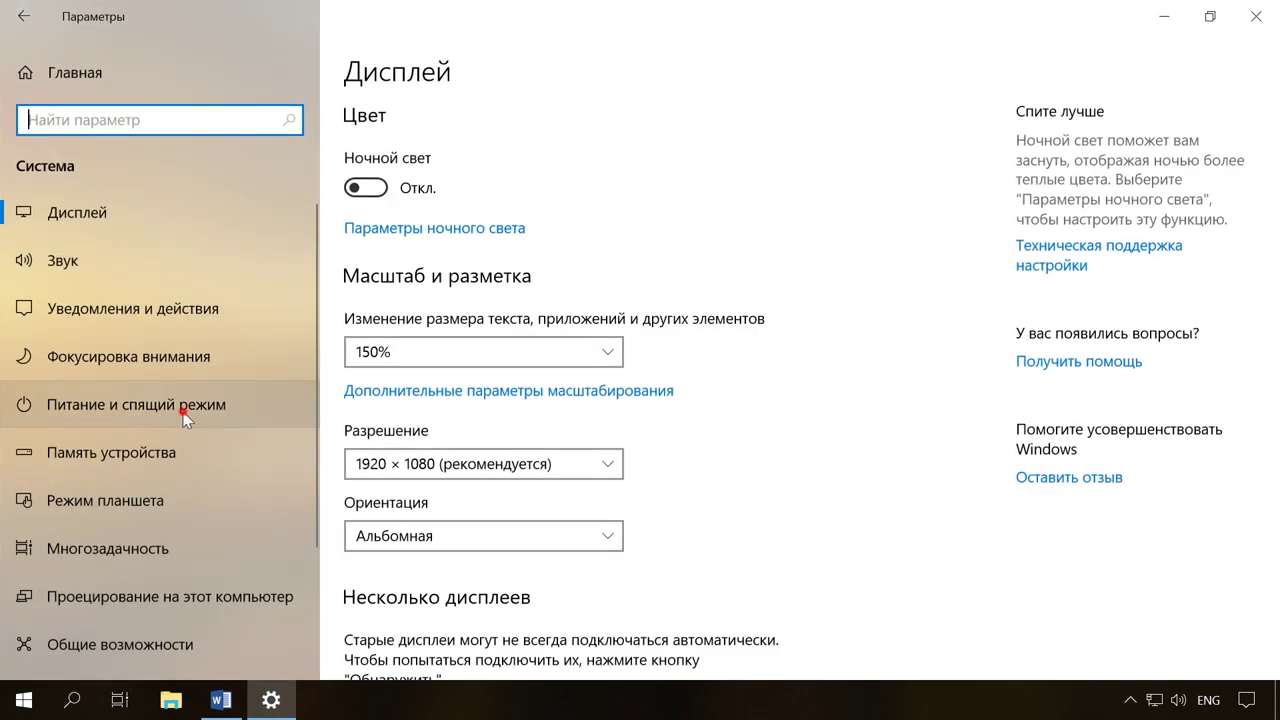
click(185, 417)
click(1133, 378)
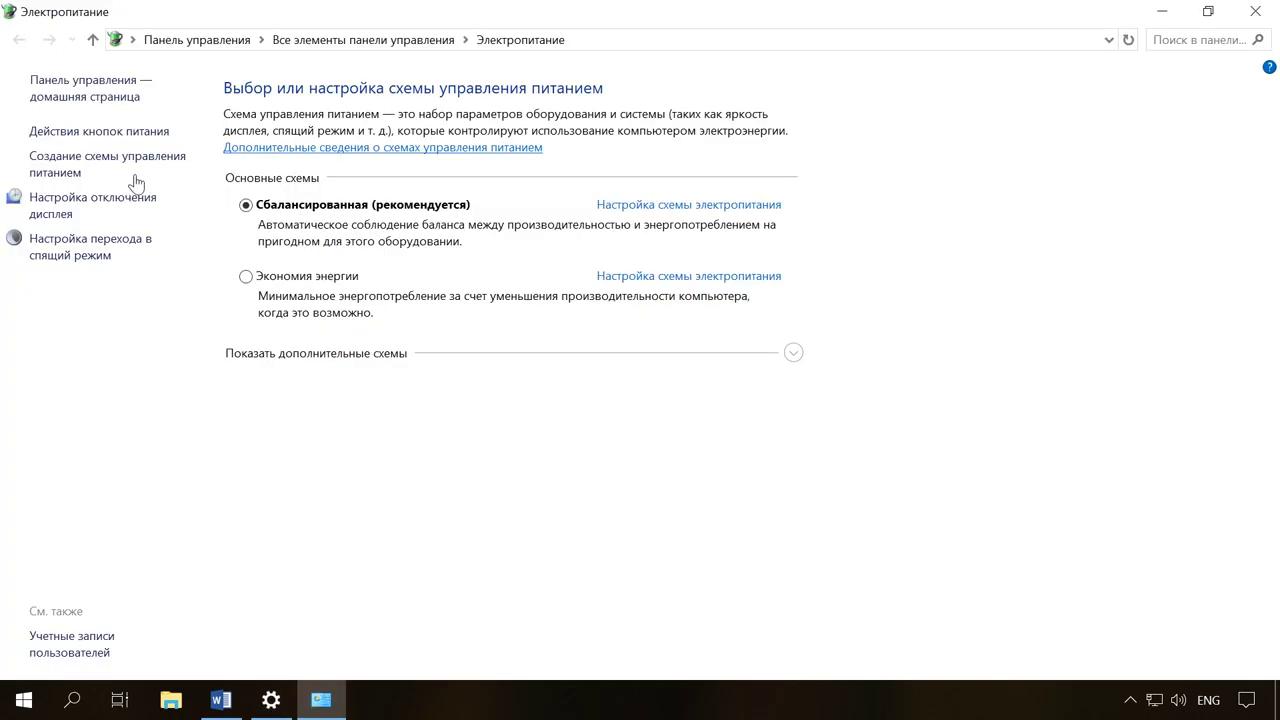
click(116, 132)
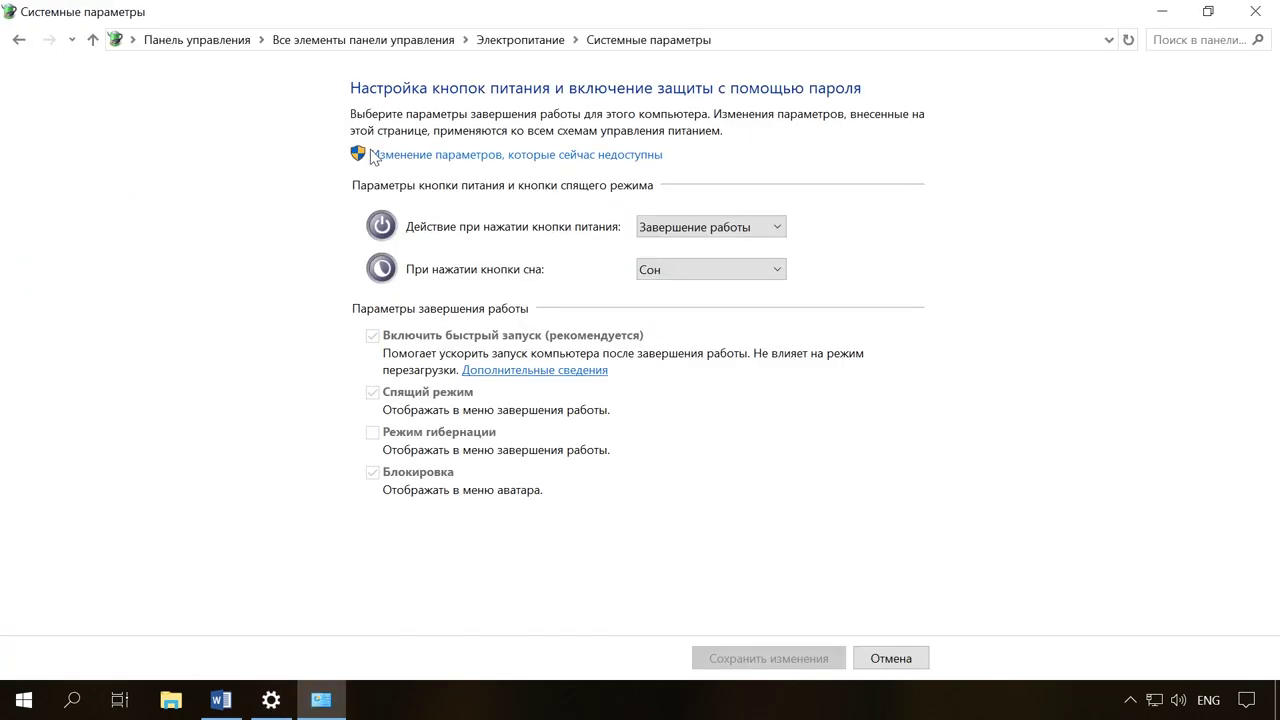
Unlock the unavailable shutdown settings, turn off fast startup (Включить быстрый запуск) and save the changes
click(575, 156)
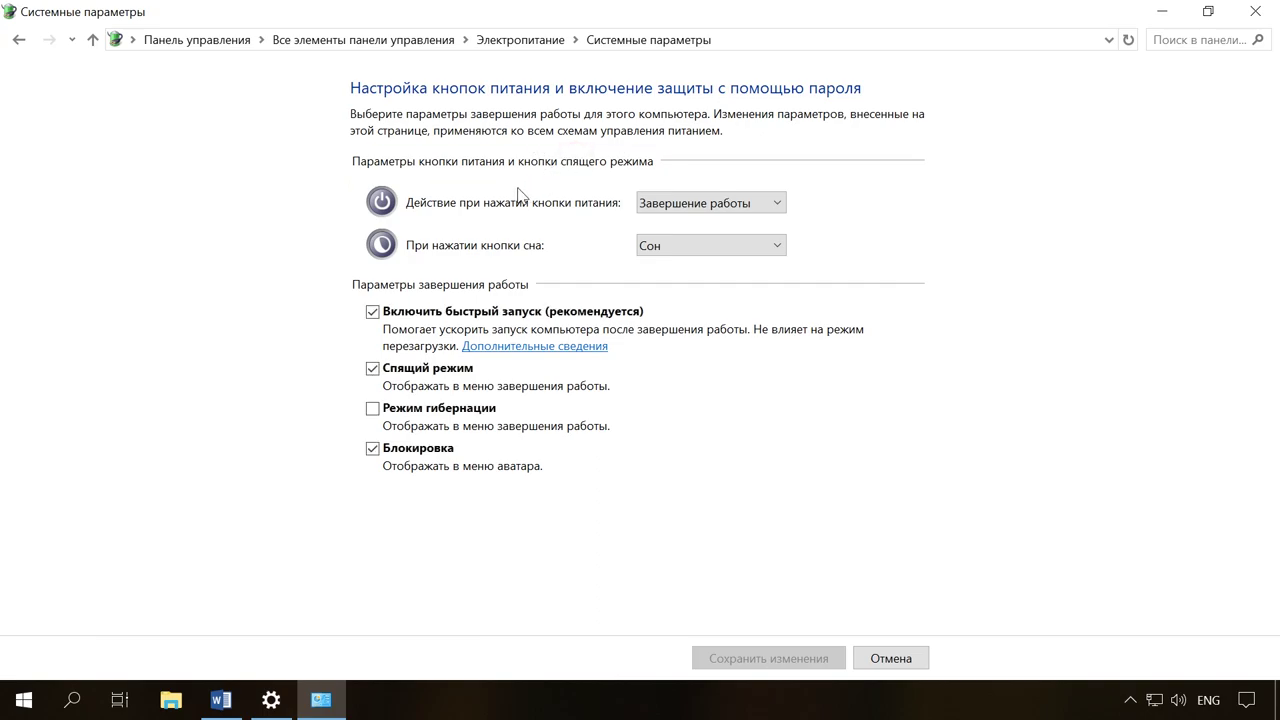
click(372, 313)
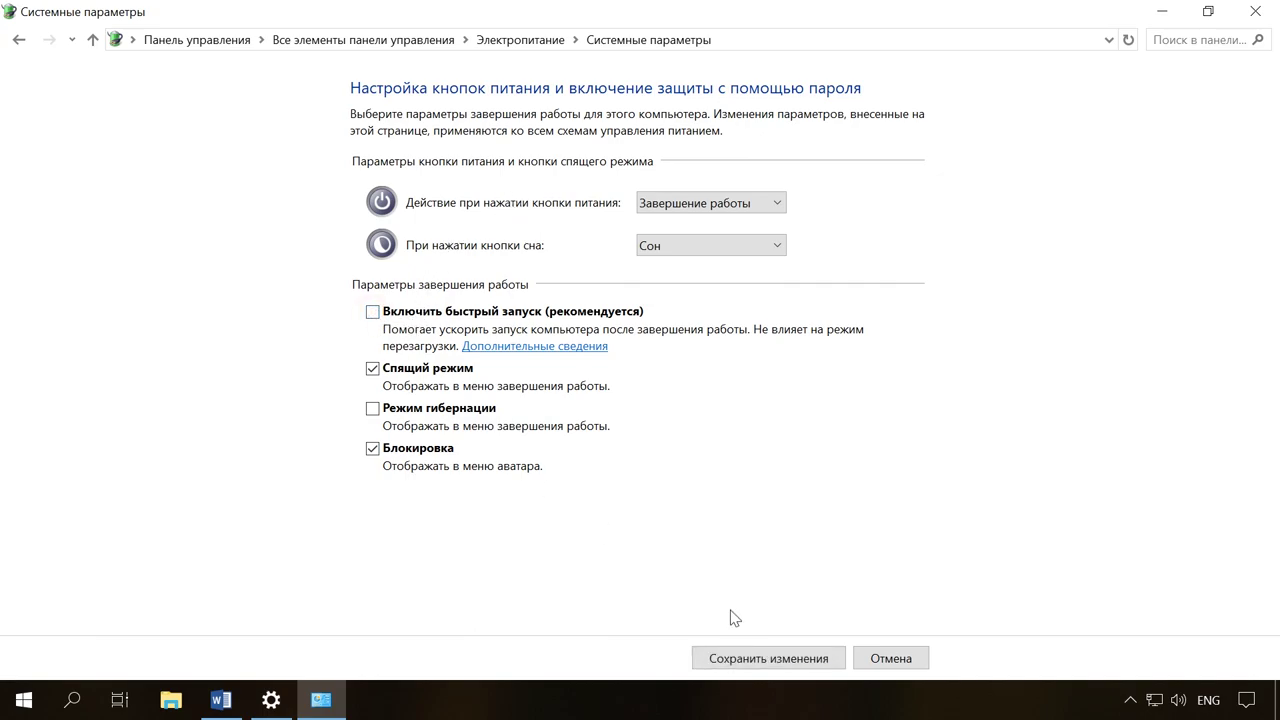
click(785, 662)
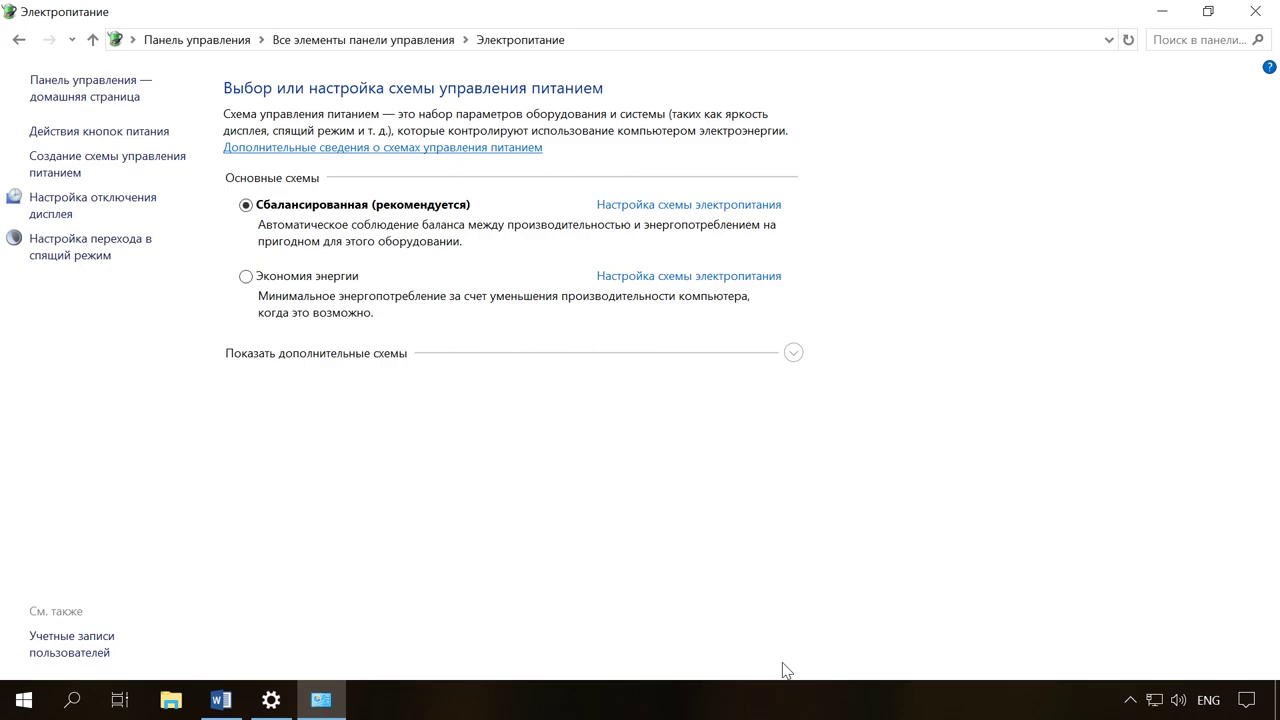
Restart the computer with the Перезагрузка power option
click(24, 700)
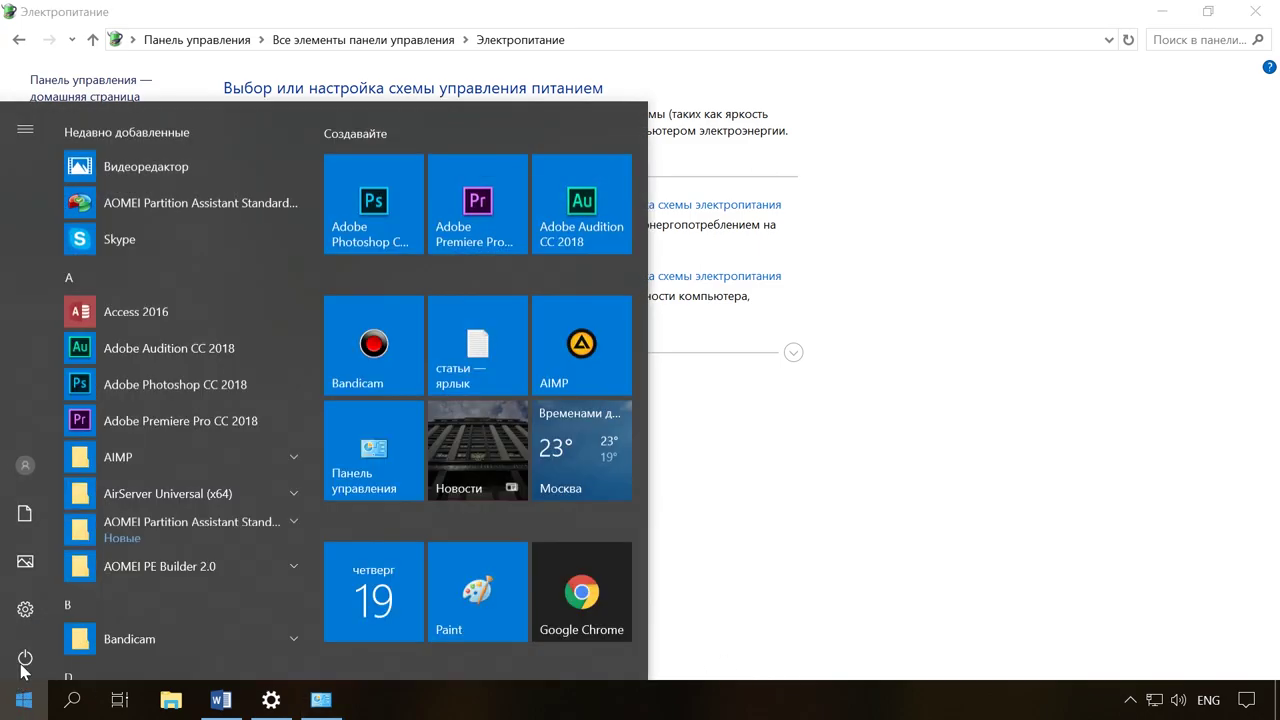
click(25, 657)
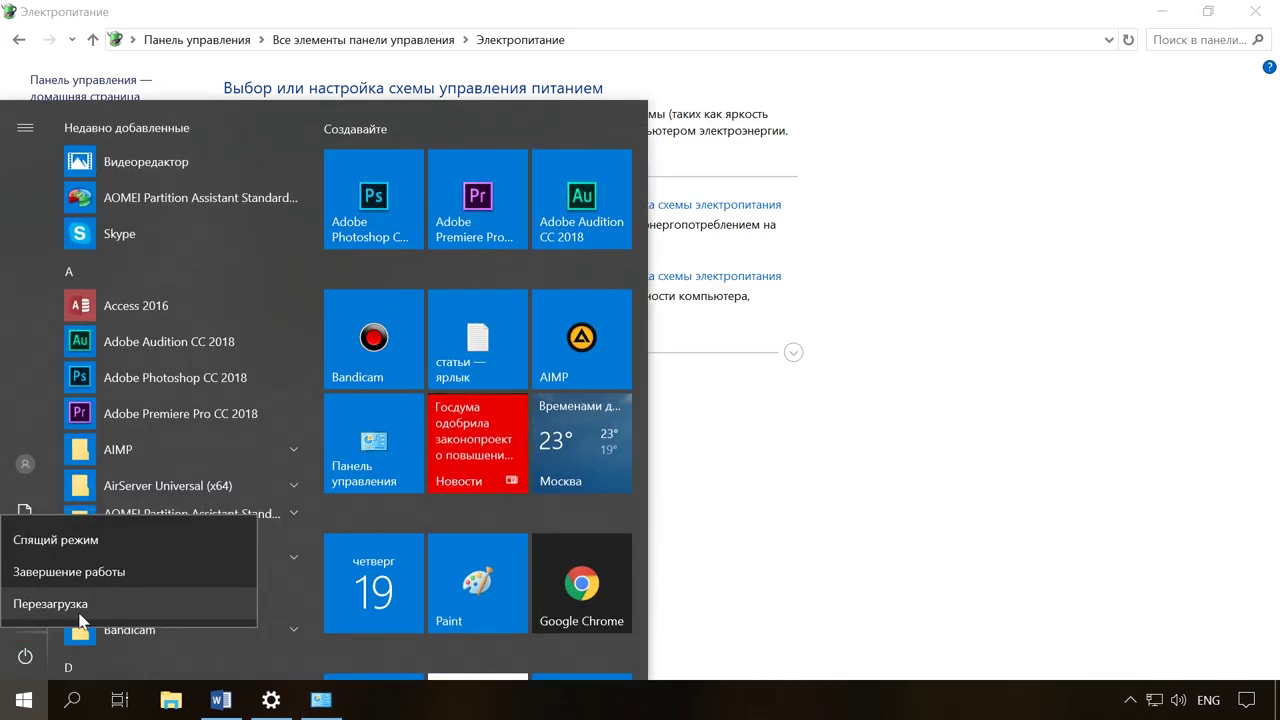
click(79, 612)
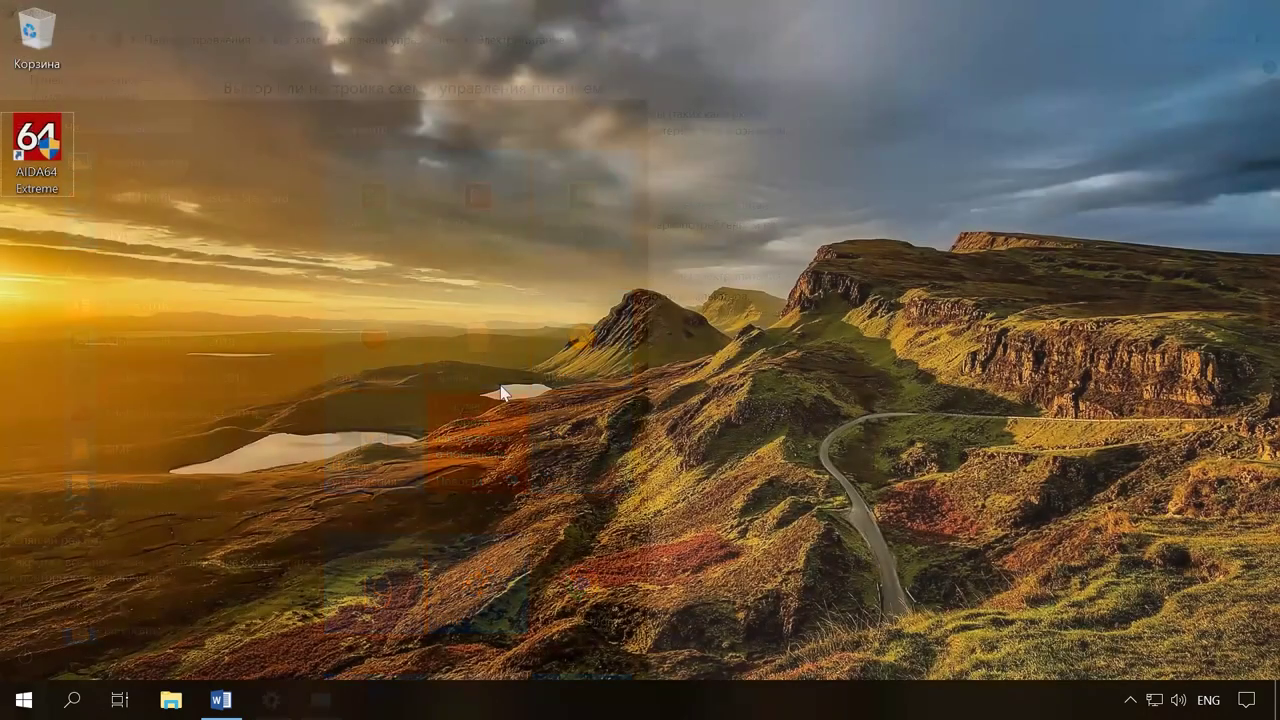